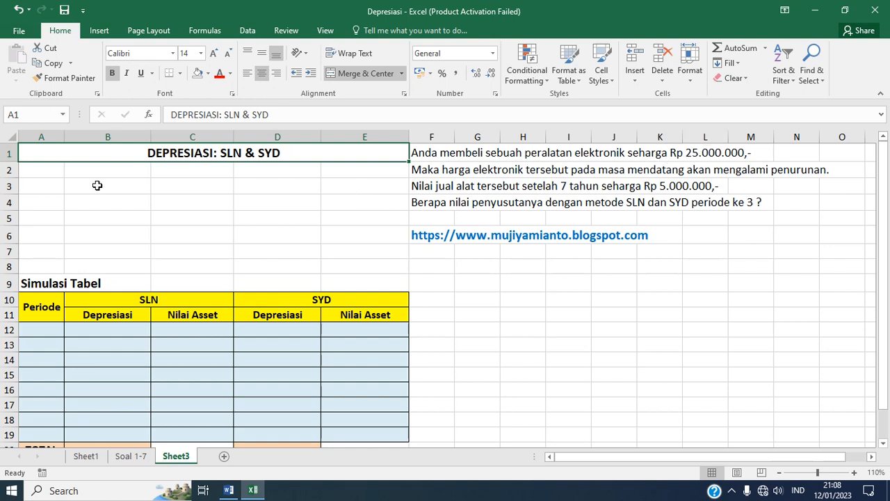
Step: Enter the label "Peralatan elektronik" in cell A3 and its price 25000000 in C3
click(45, 188)
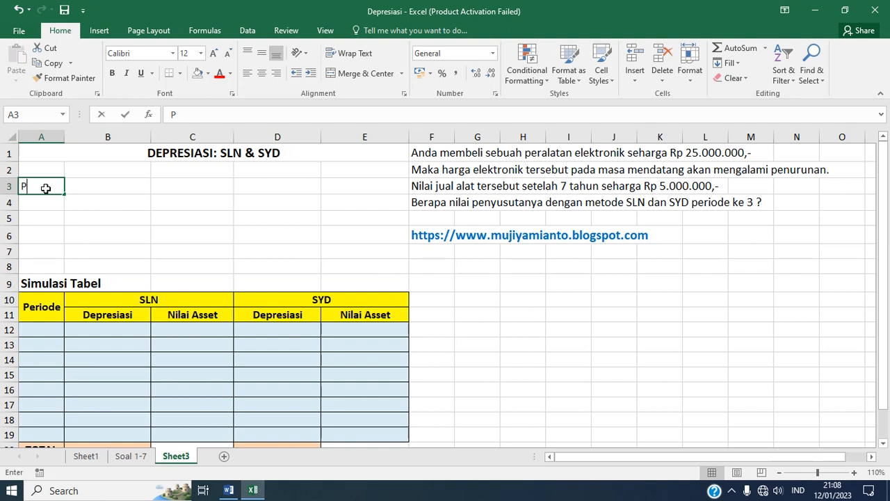
text(Peralatan )
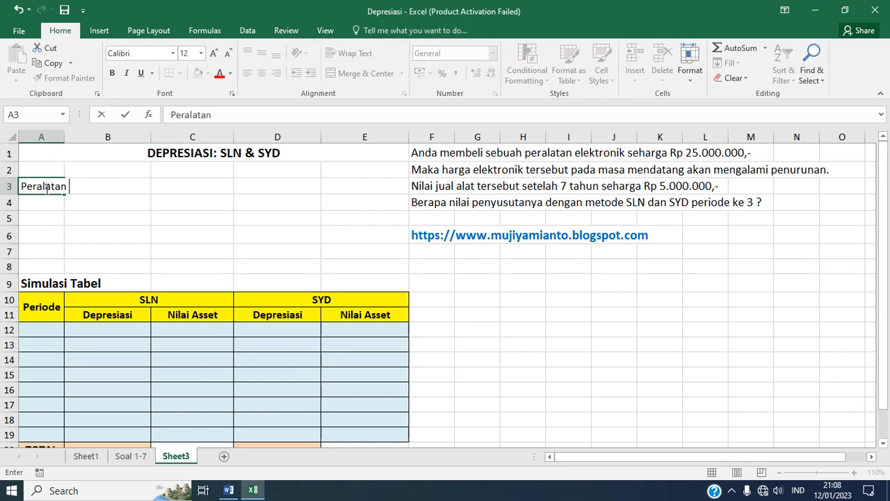
text(elektronik)
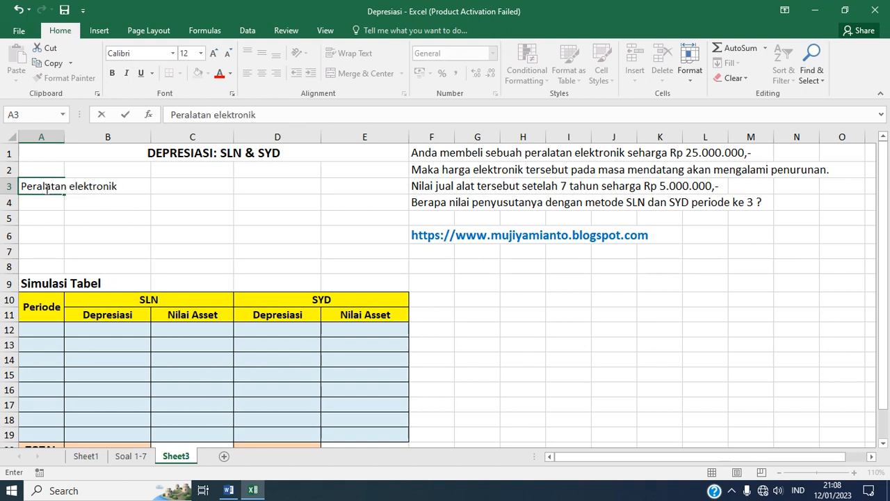
key(Tab)
key(Tab)
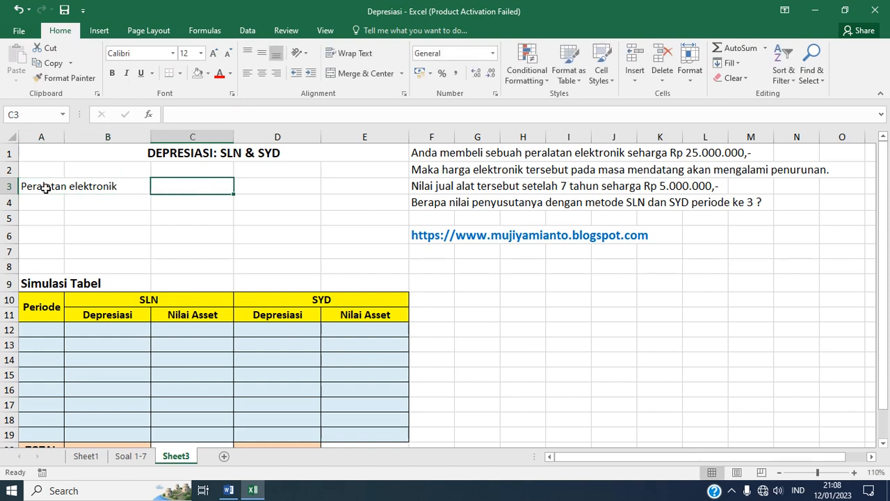
text(2500)
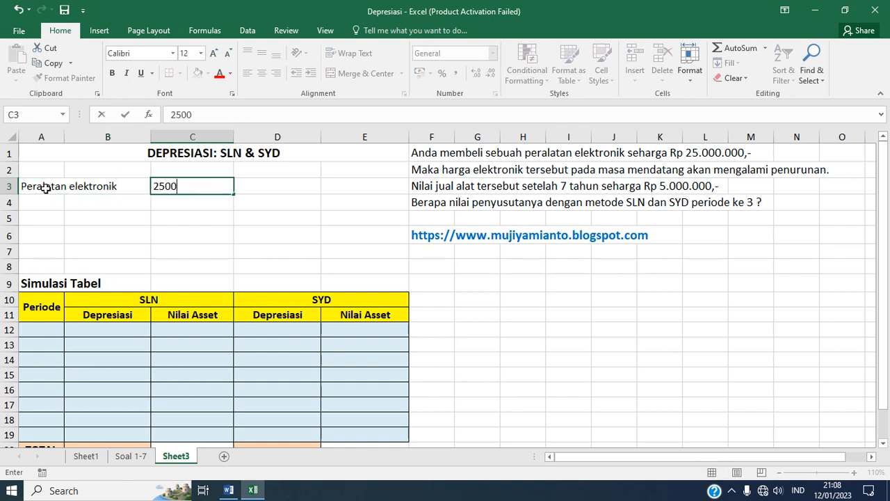
text(0000)
key(Return)
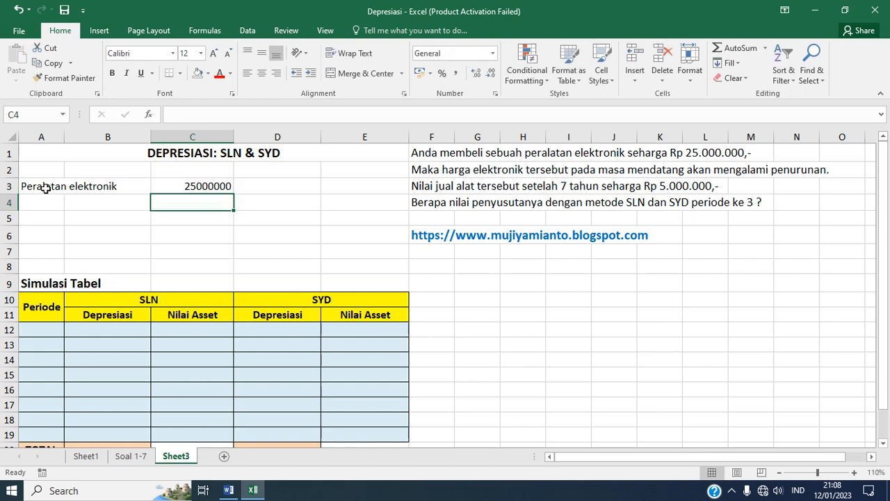
Step: Enter the label "Harga setelah penysutan" in cell A4 and the value 5000000 in C4
click(39, 201)
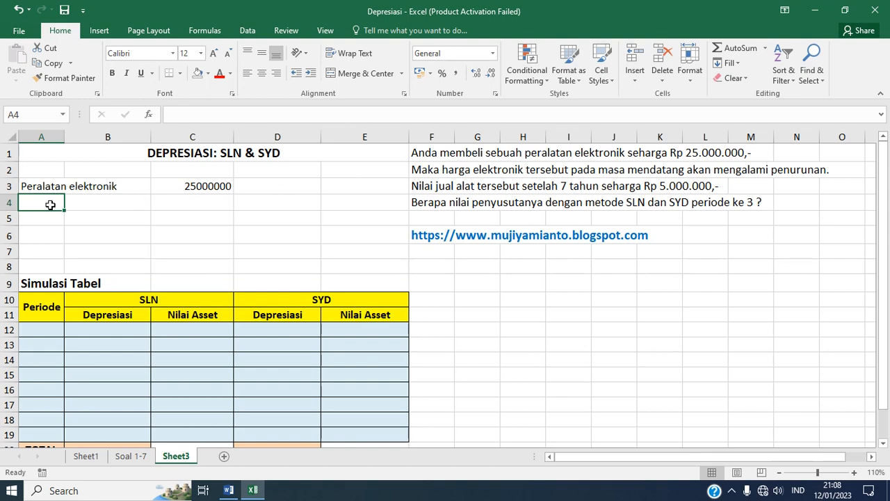
text(Harga)
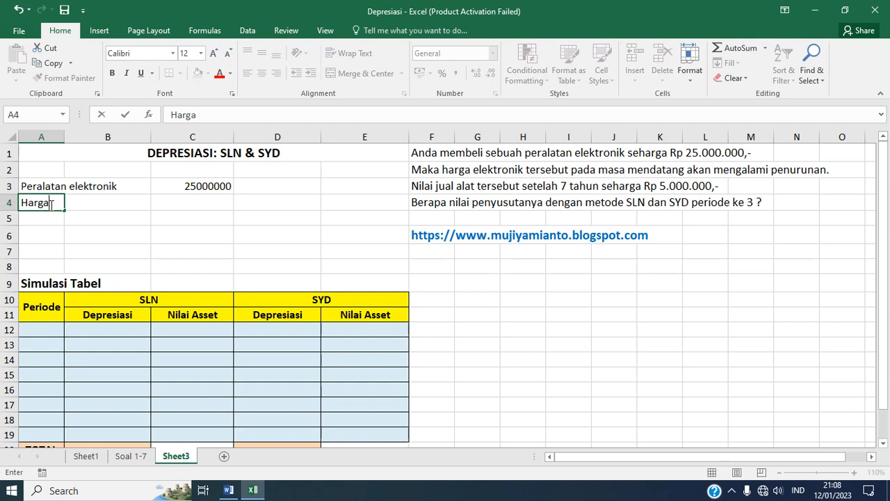
text( setelah pen)
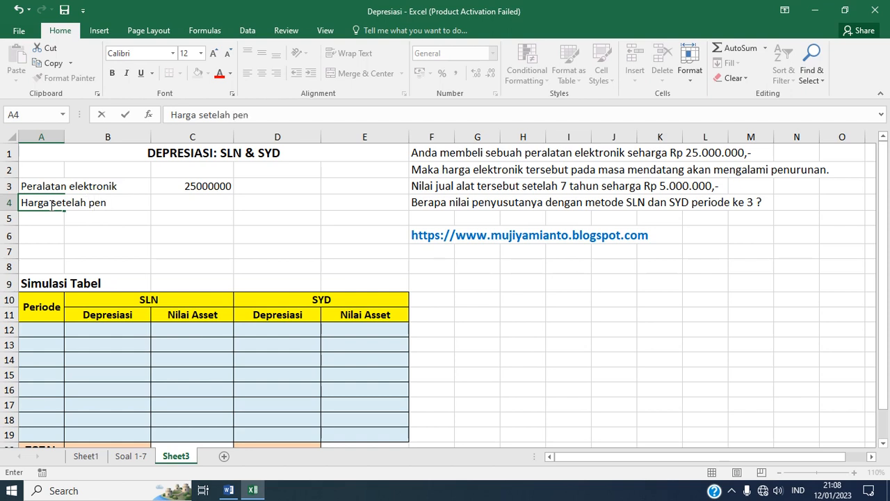
text(yusutan)
key(Tab)
key(Tab)
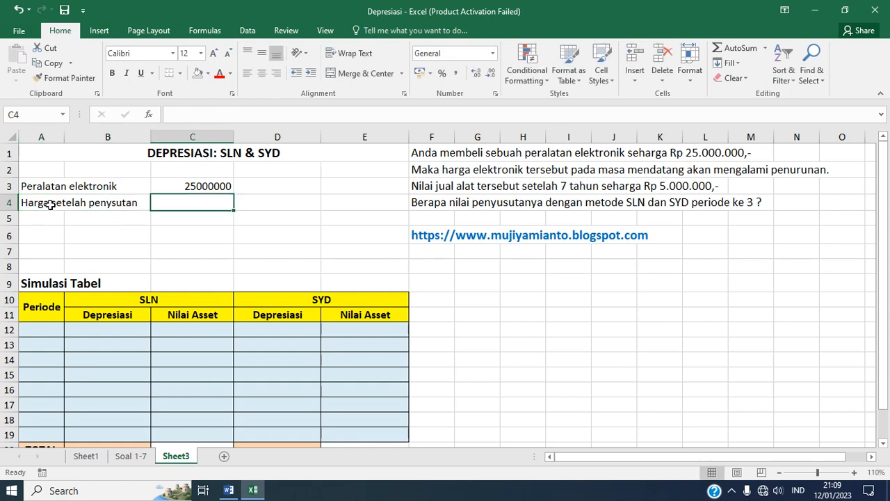
text(5000000)
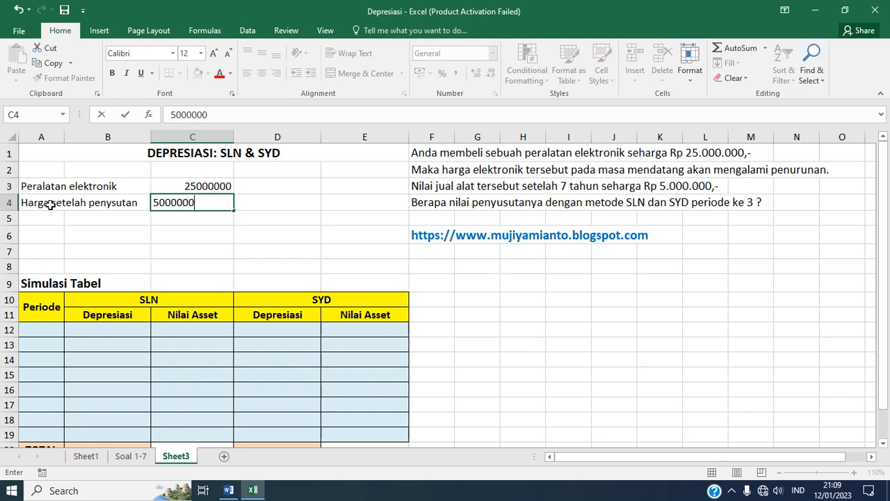
key(Return)
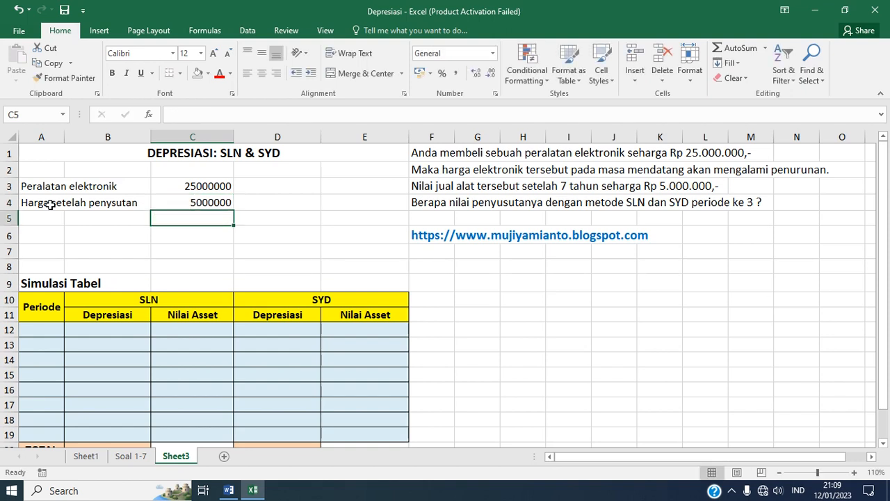
Step: Enter the label "periode" in cell A5, with the value 7 in C5 and the unit "th" in D5
click(55, 220)
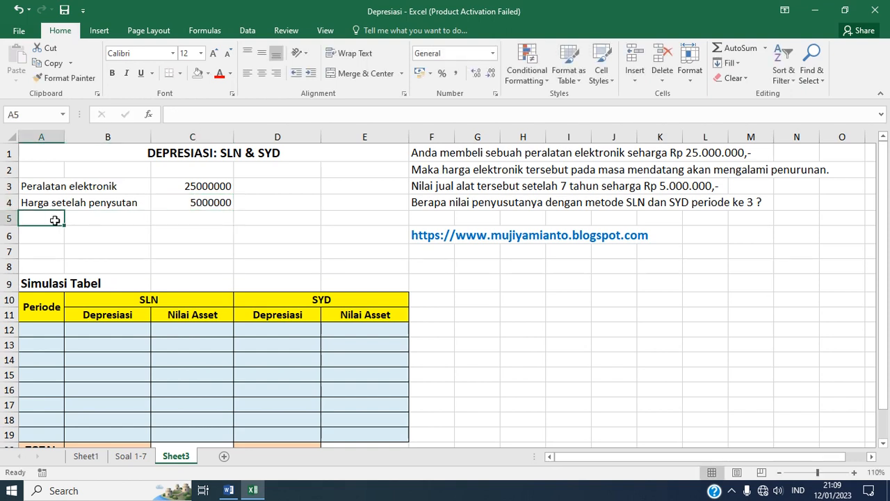
text(periode)
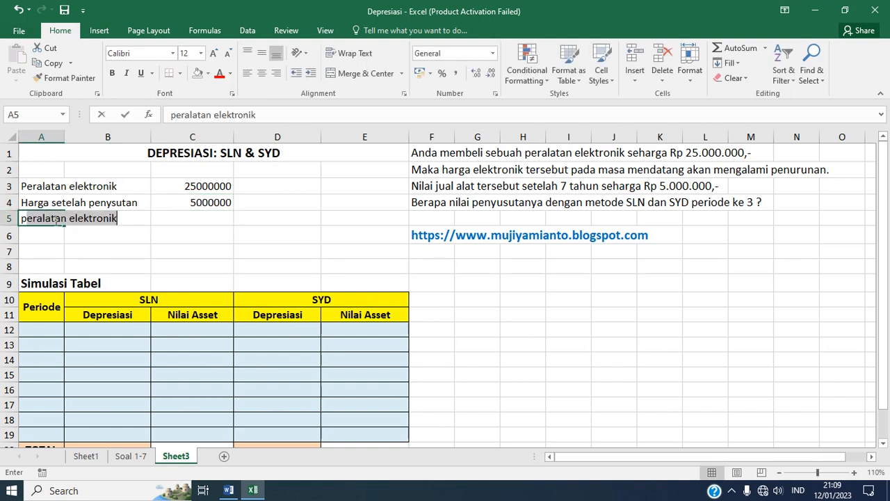
key(Right)
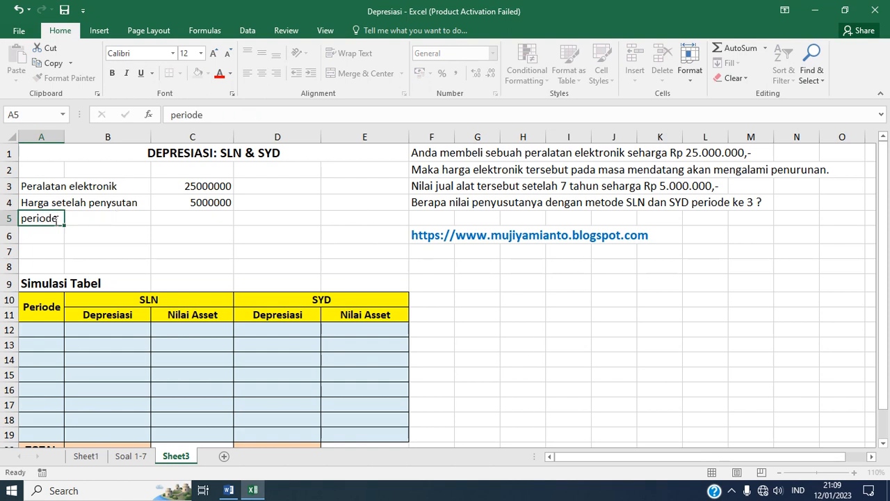
key(Right)
key(Right)
key(Left)
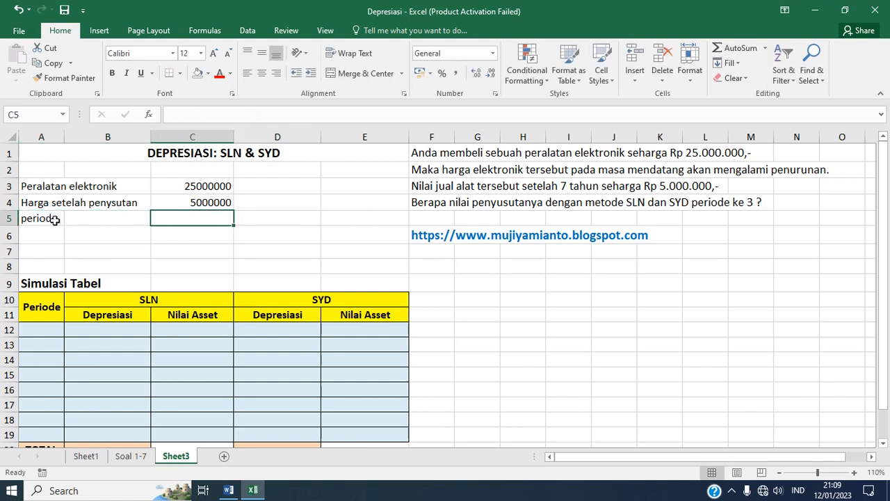
text(7)
key(Right)
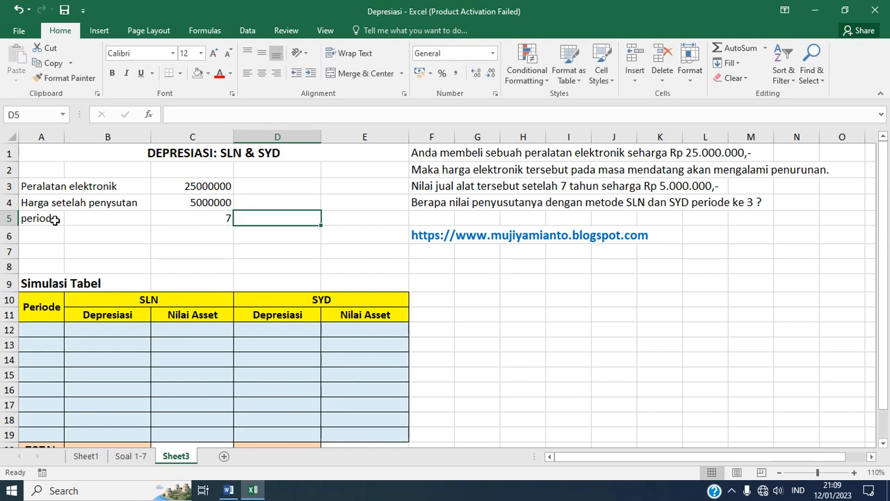
text(th)
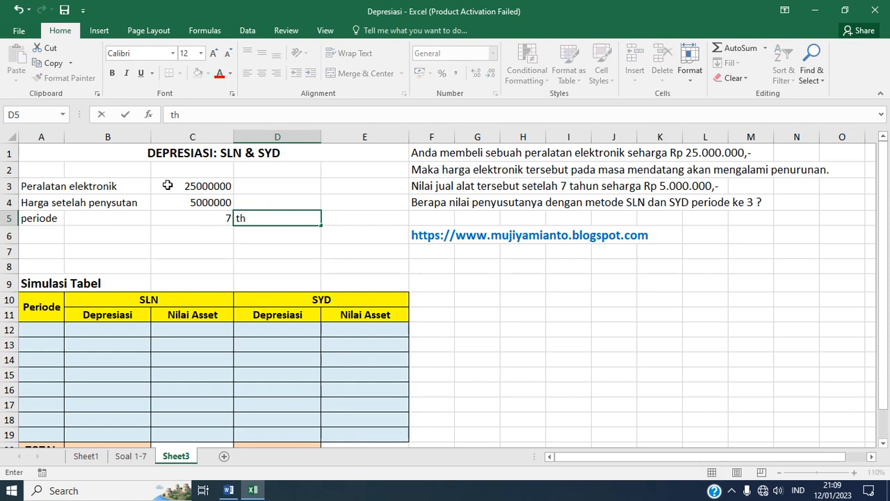
Step: Apply the Accounting number format to the two price values in C3:C4
mouse_move(156, 186)
mouse_down()
mouse_move(164, 184)
mouse_move(165, 201)
mouse_up()
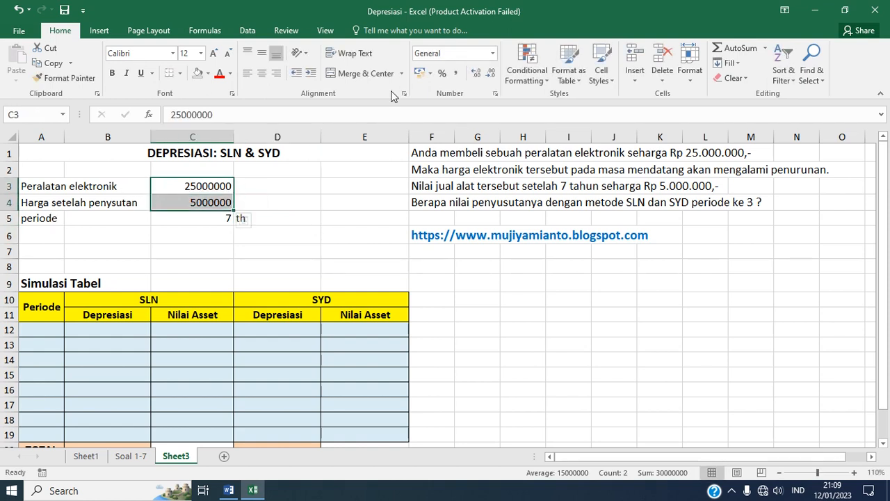
click(494, 55)
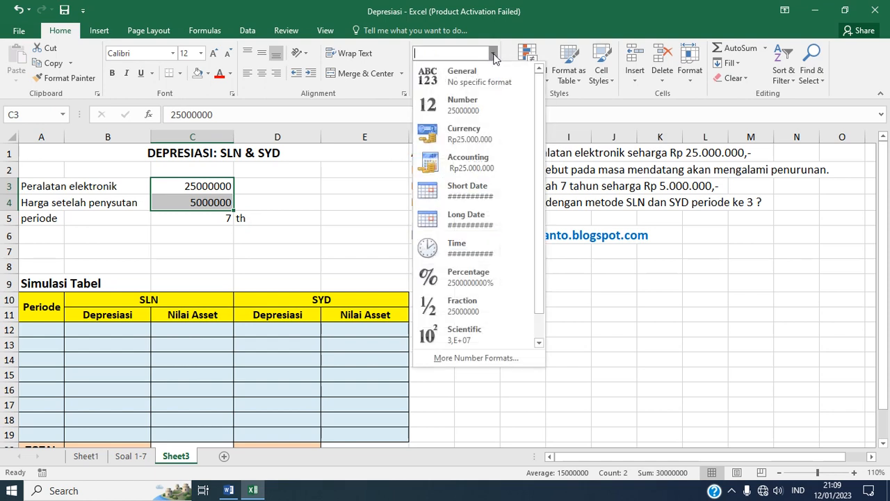
click(461, 162)
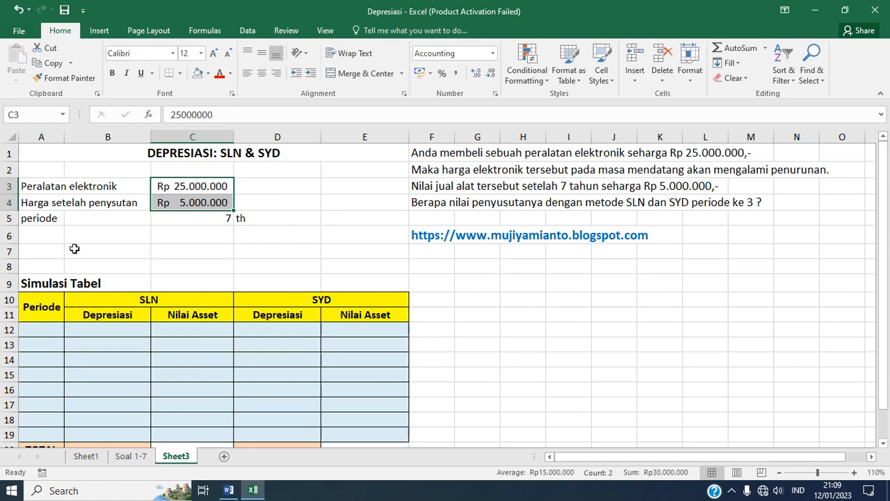
Step: Enter the label "SLN" in cell B7
click(74, 249)
text(SLN)
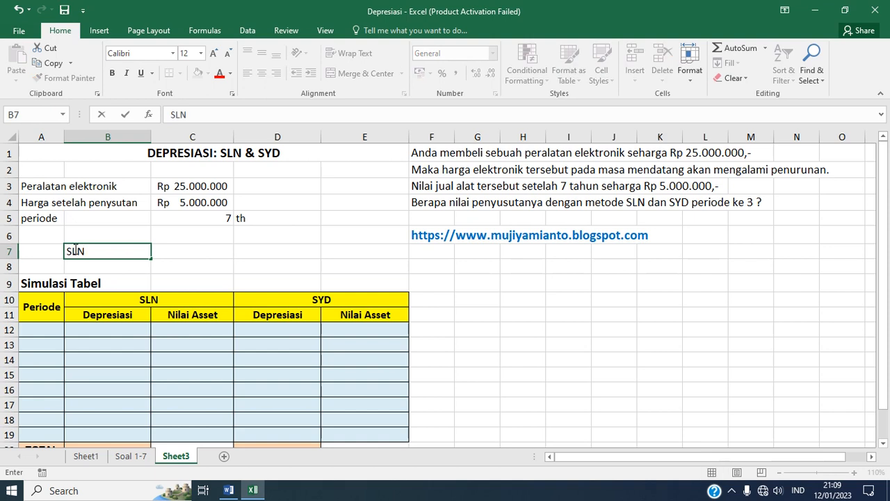
key(Tab)
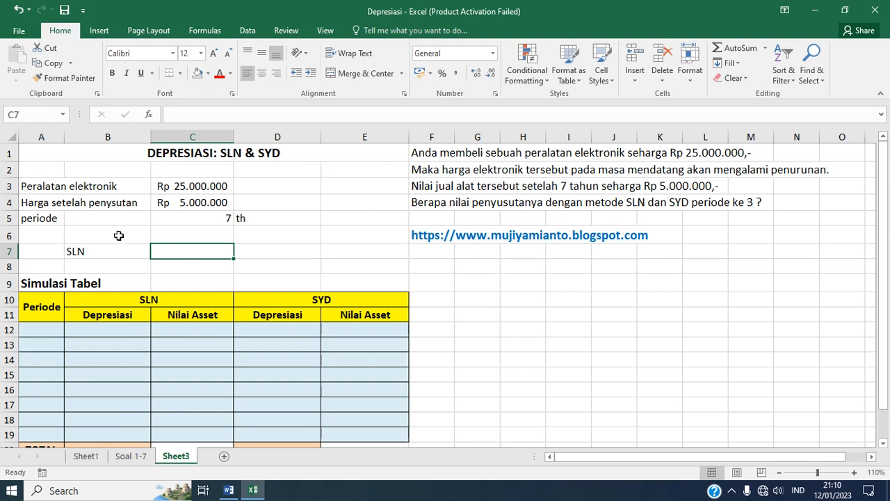
Step: Calculate the straight-line depreciation in cell C7 with the formula =SLN(C3;C4;C5)
text(=)
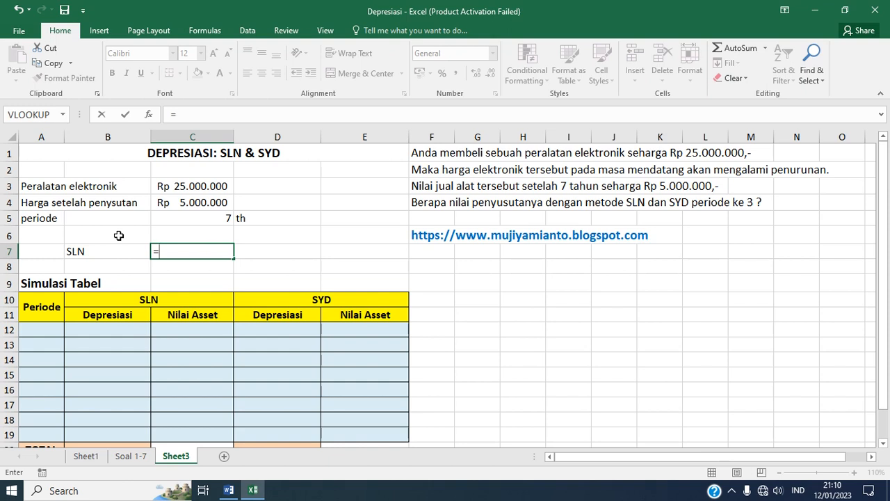
text(SLN)
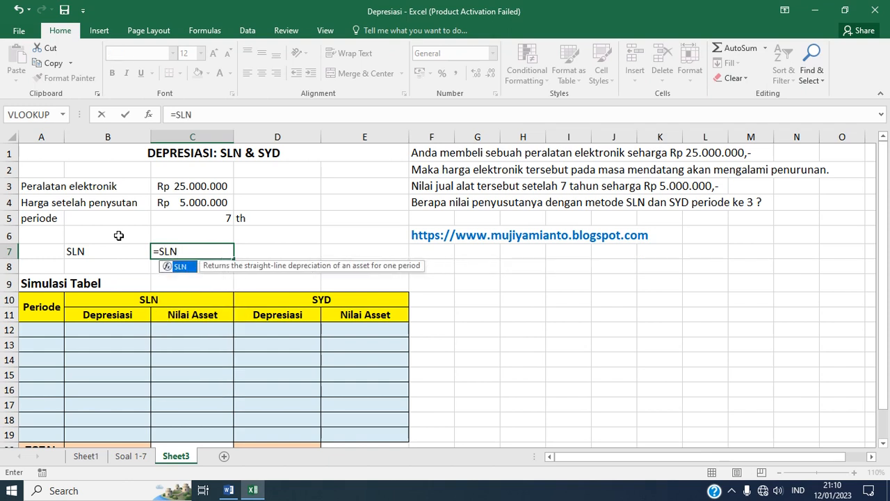
text(()
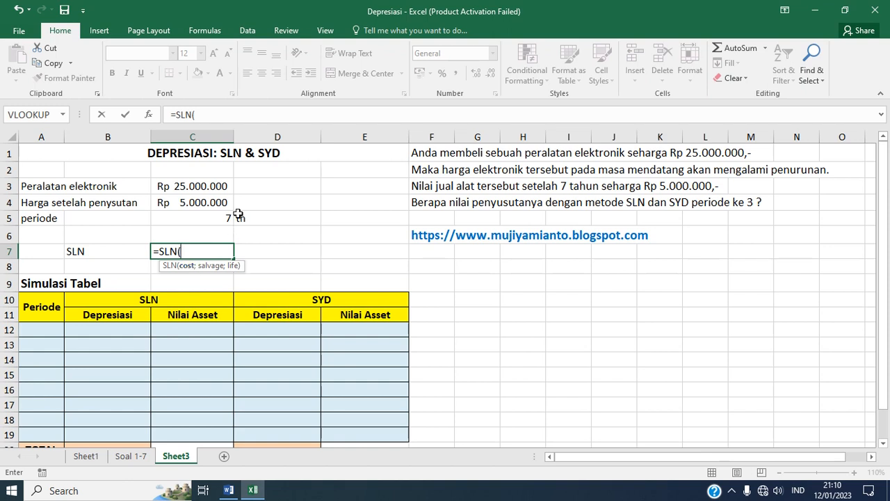
click(192, 185)
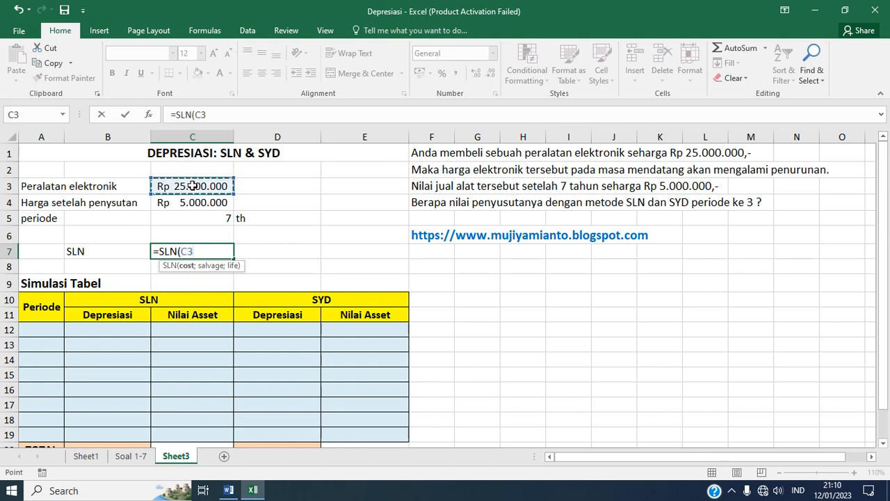
text(;)
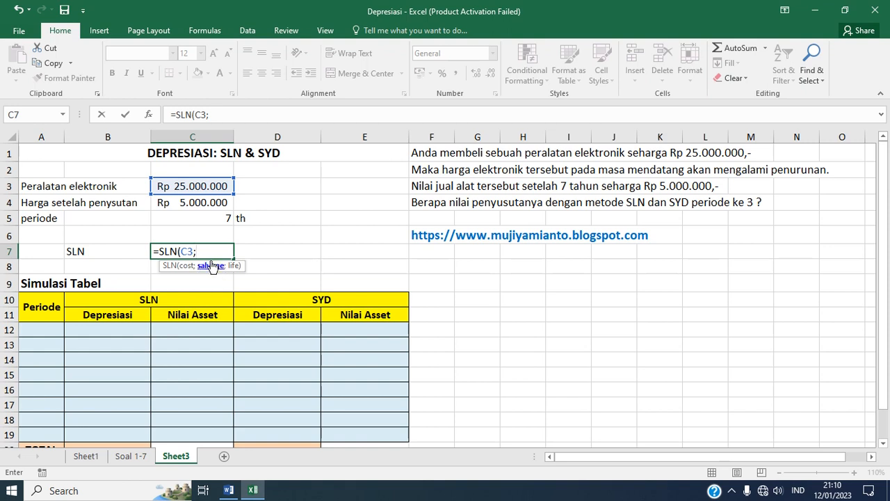
click(195, 202)
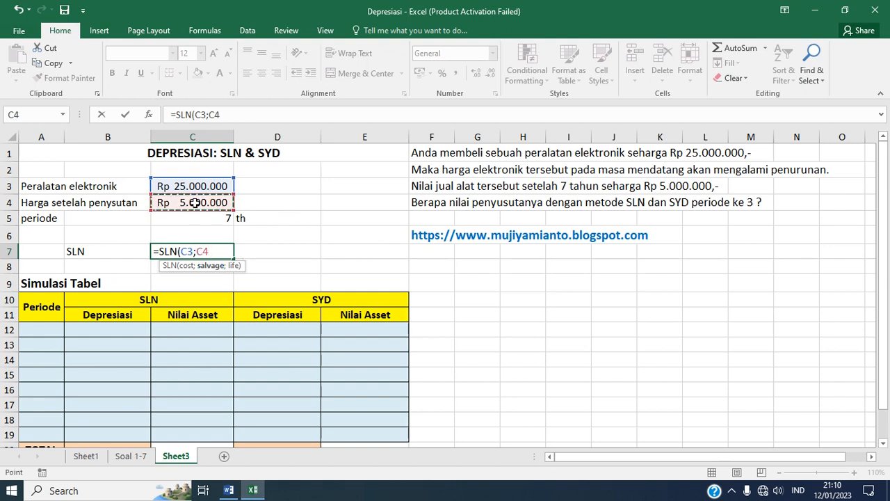
text(;)
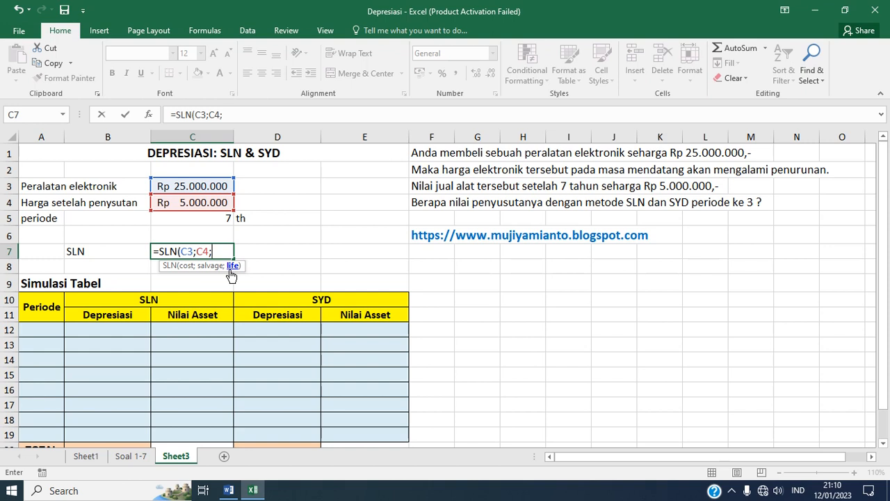
click(205, 219)
text())
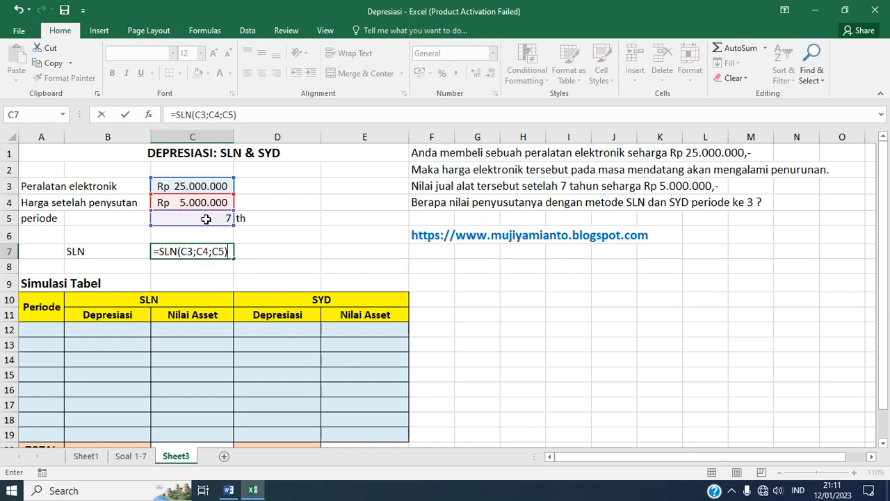
key(Return)
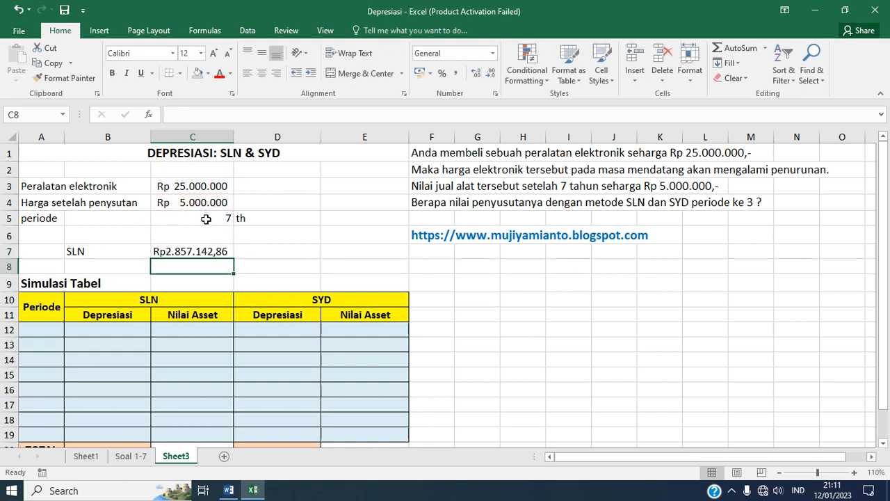
Step: Apply the Accounting number format to the SLN result in cell C7
click(201, 254)
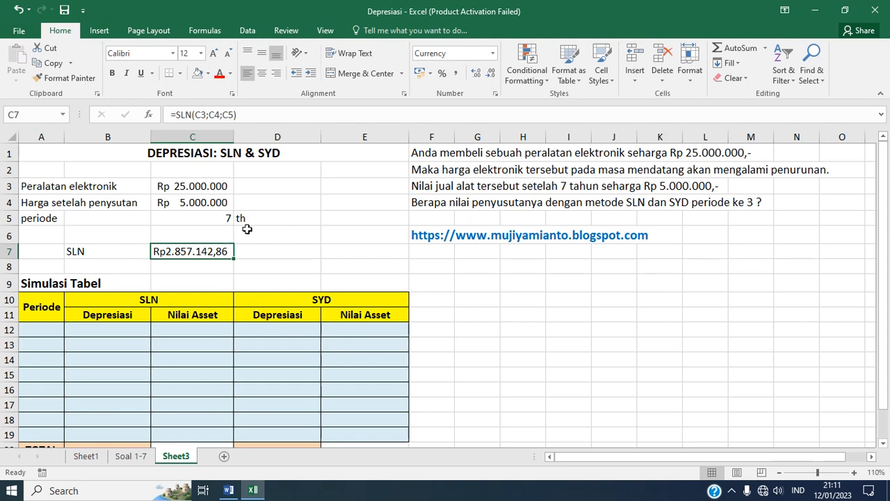
click(493, 55)
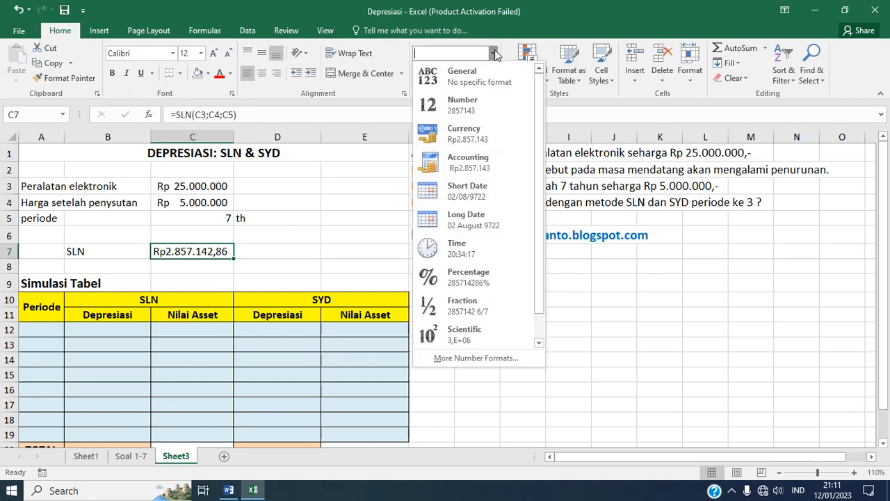
click(471, 159)
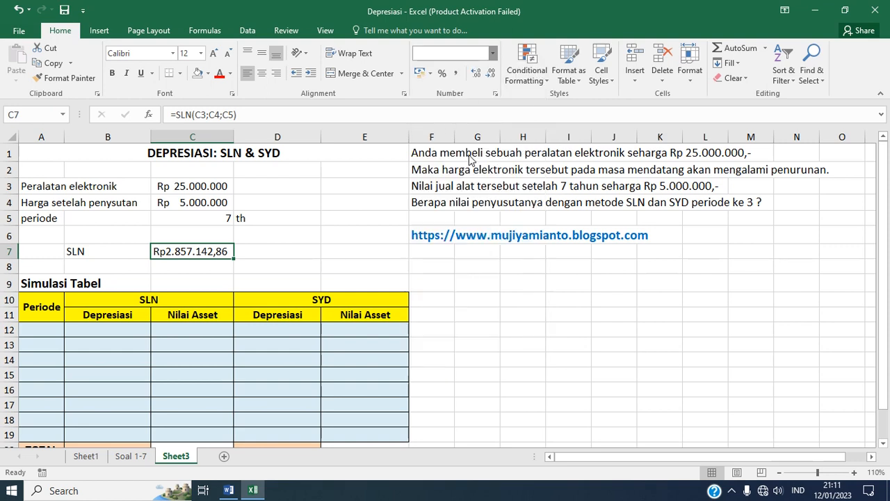
Step: Shade the SLN result in cell C7 light blue and enter the label "SYD periode 3" in cell B8
click(209, 73)
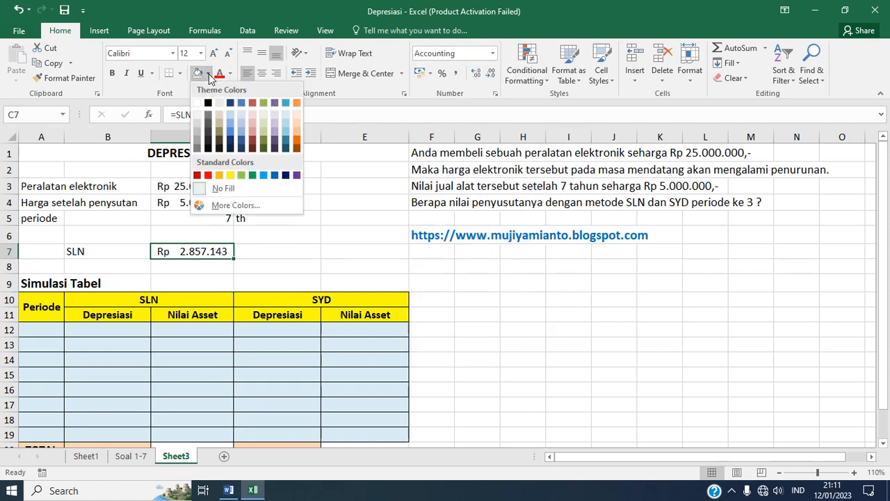
click(284, 116)
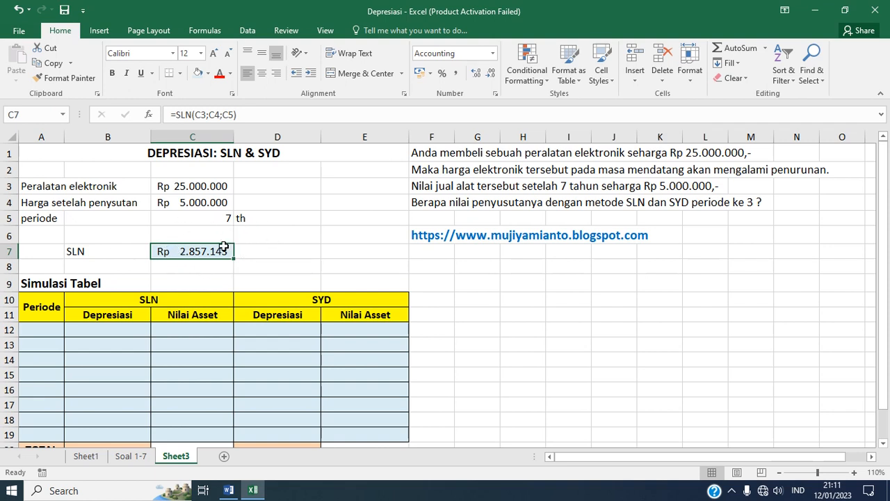
click(109, 265)
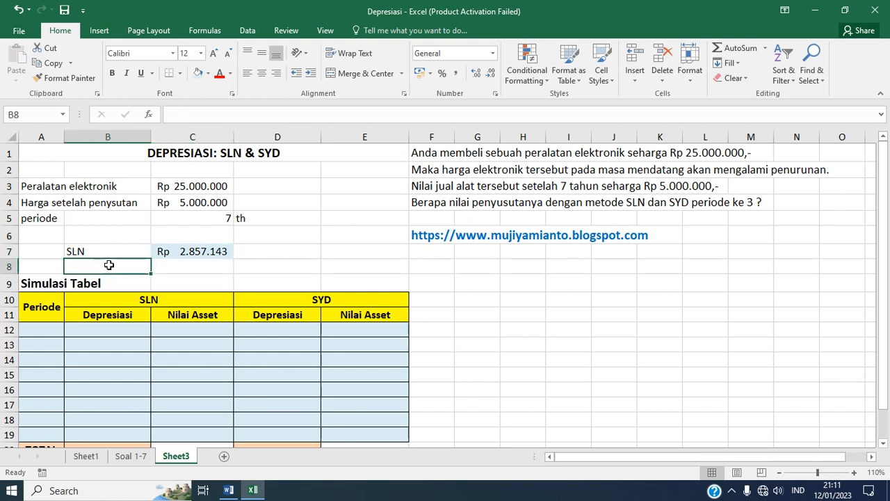
text(SYD)
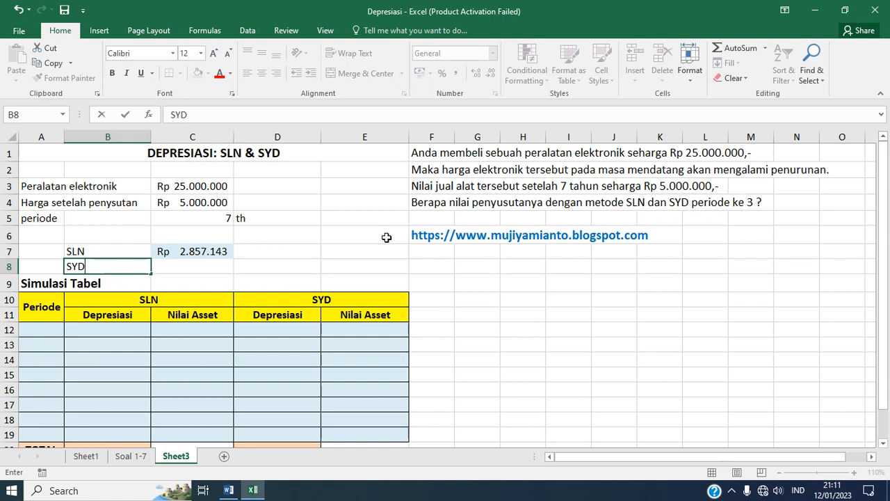
text(periode 3)
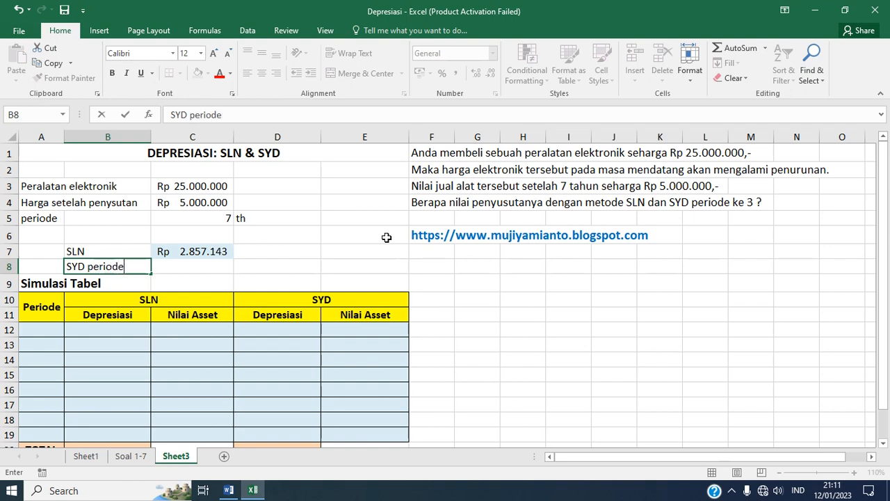
Step: Calculate the period 3 sum-of-years'-digits depreciation in cell C8 with the formula =SYD(C3;C4;C5;3)
click(199, 264)
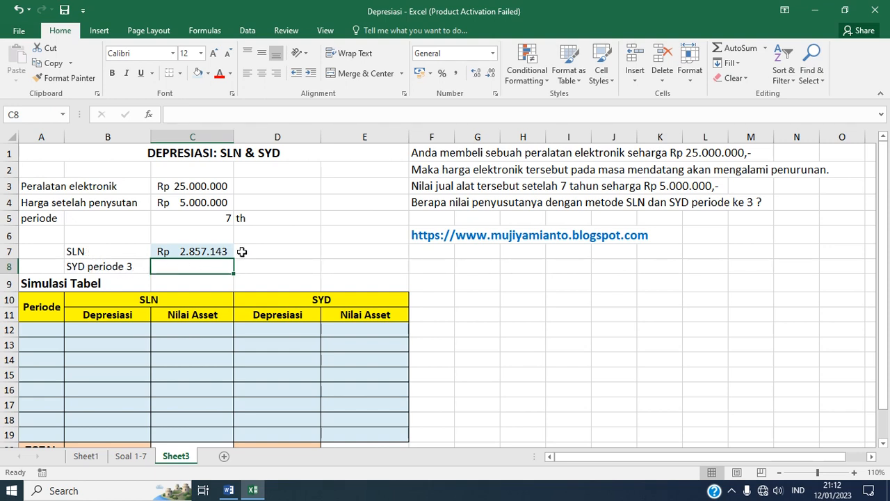
text(=SYD()
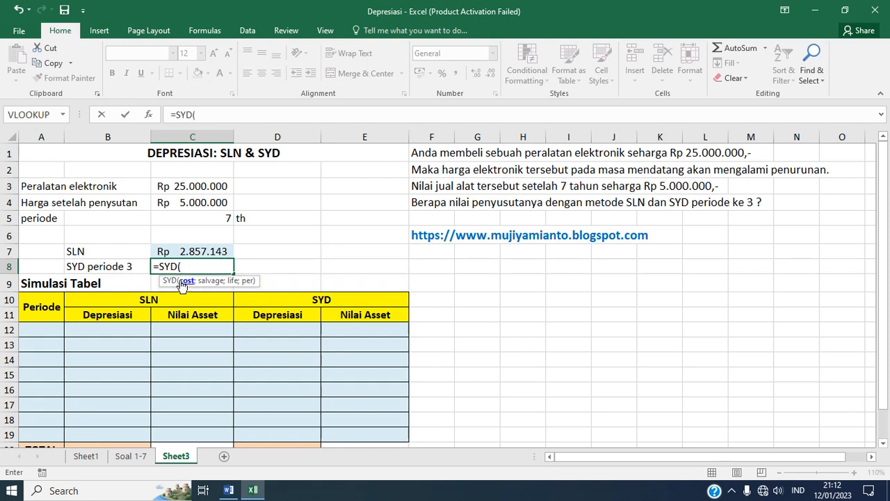
click(220, 186)
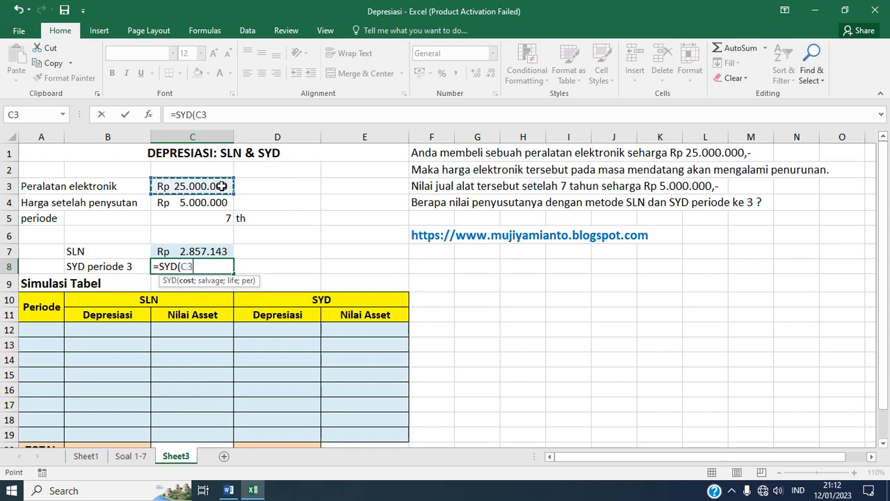
text(;)
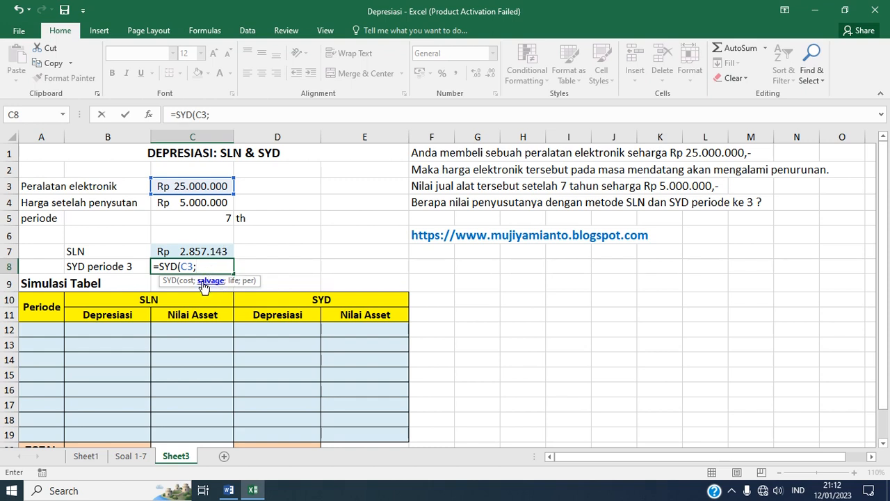
click(219, 201)
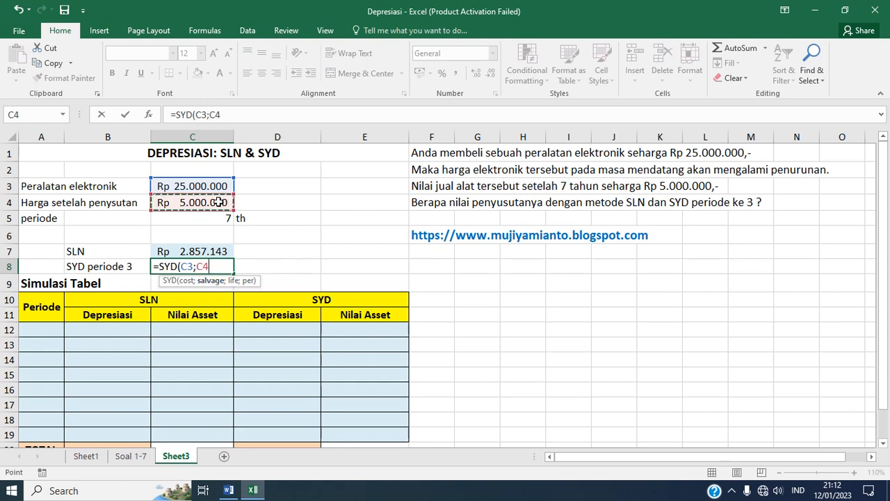
text(;)
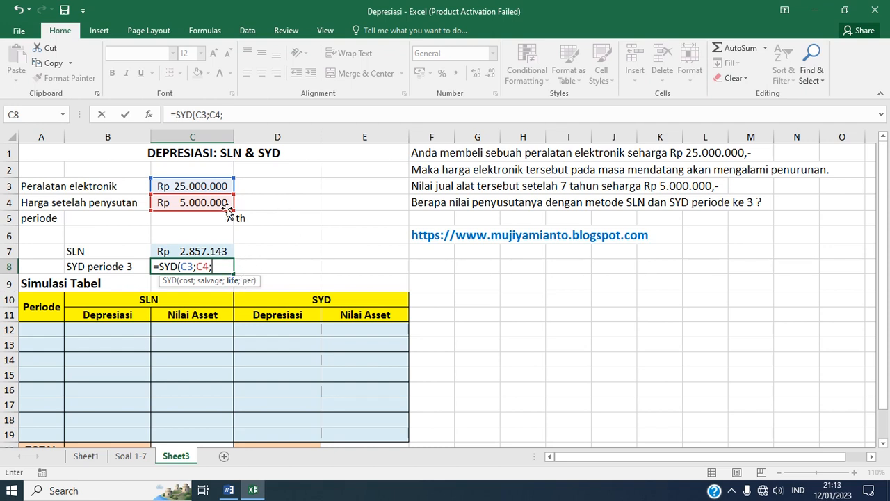
click(215, 219)
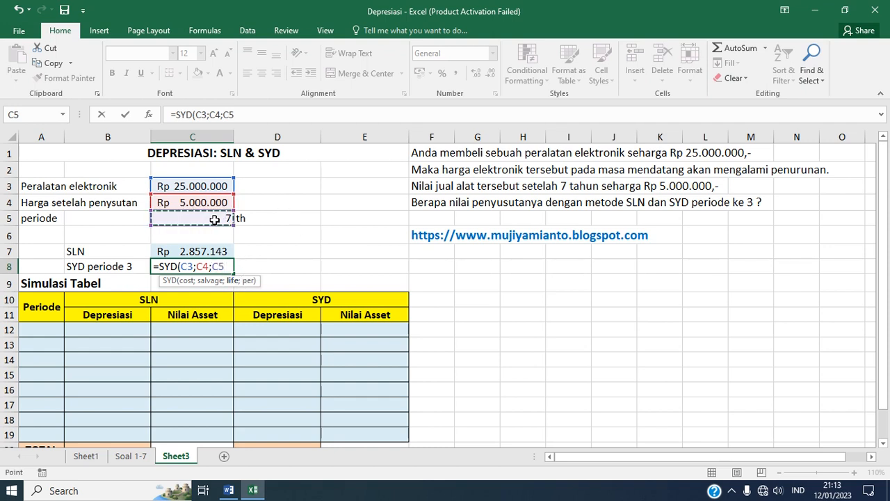
text(;)
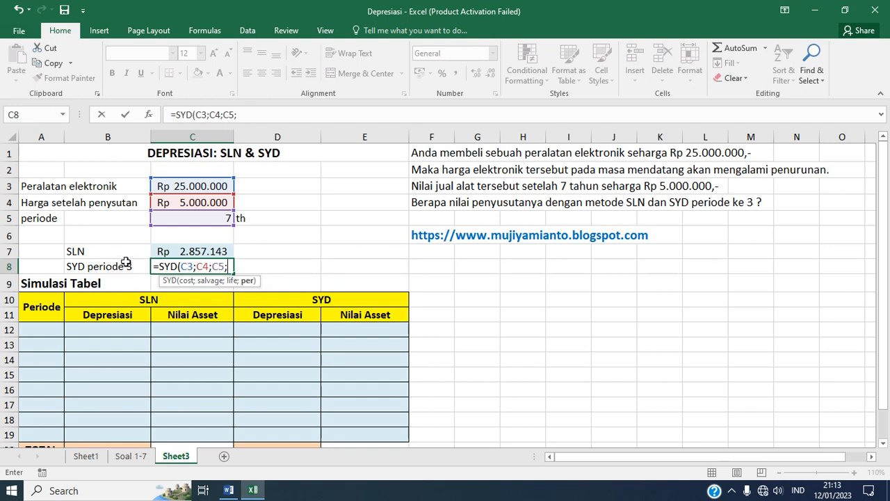
text(3))
key(Return)
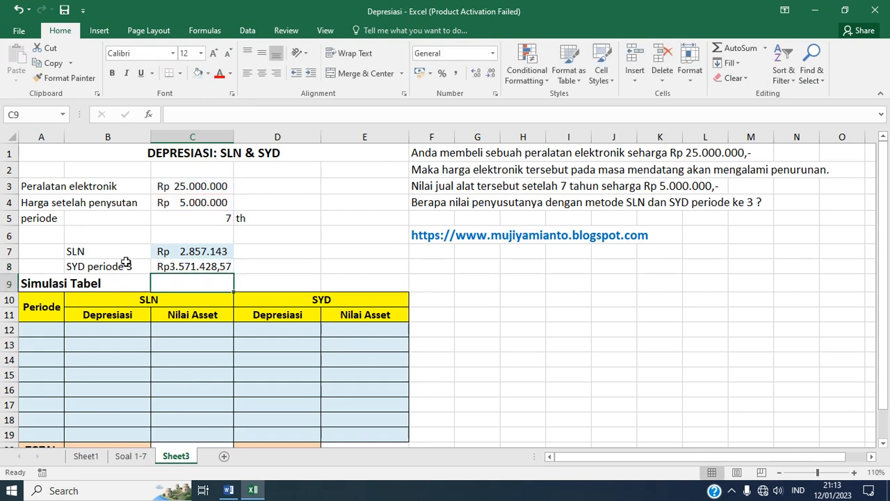
Step: Apply the Accounting number format and the same light blue fill to the SYD result in cell C8
key(Up)
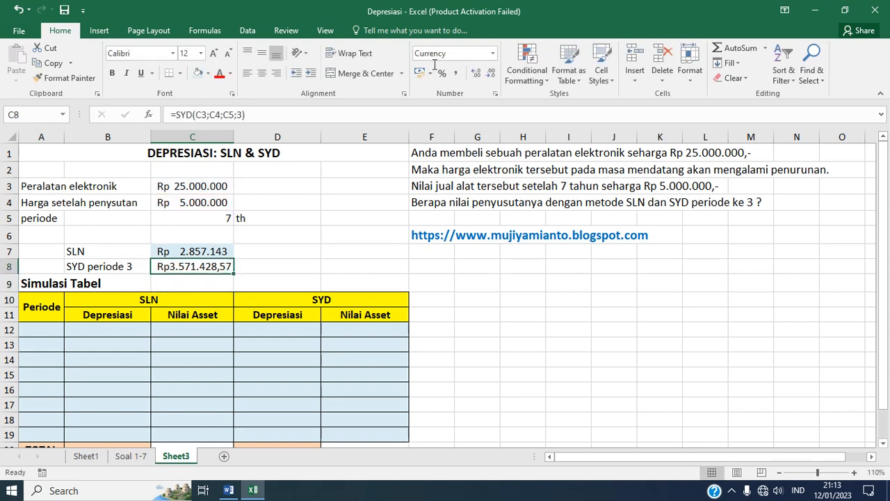
click(492, 53)
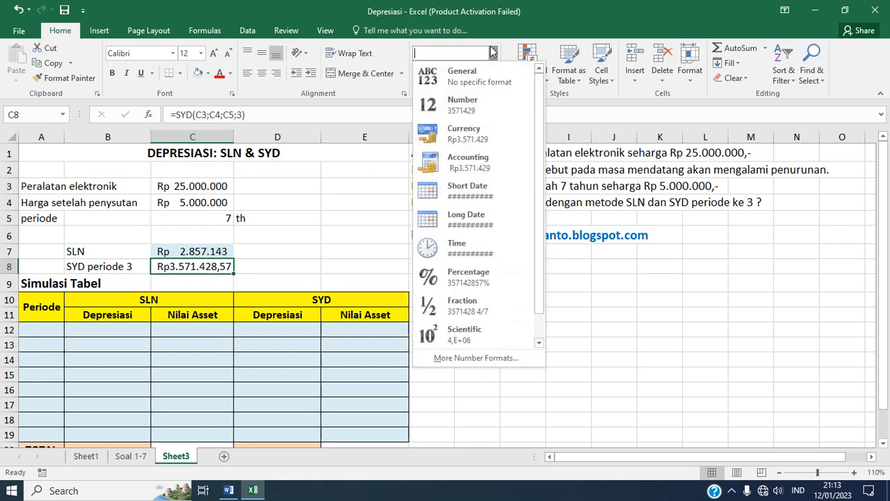
click(470, 164)
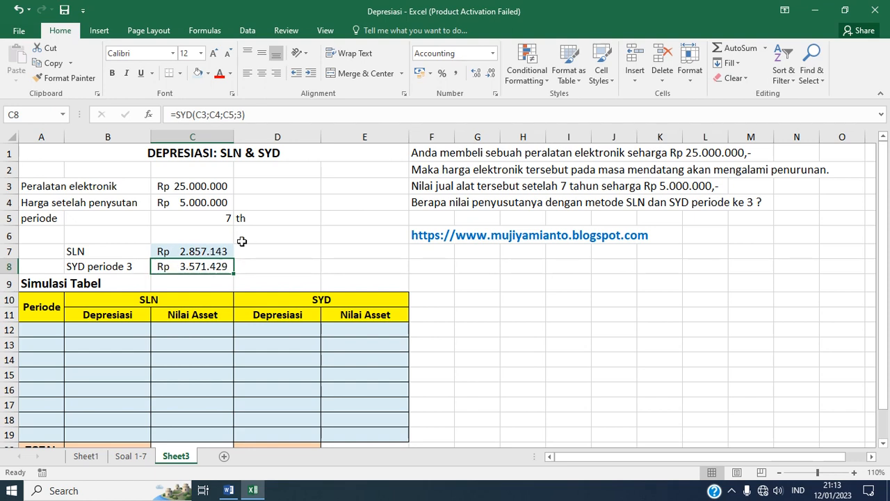
click(198, 75)
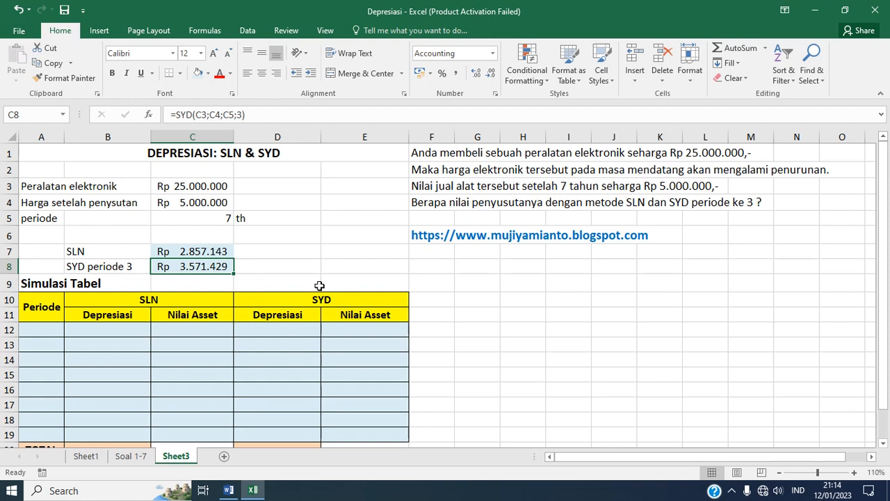
Step: Fill the Periode column of the simulation table with the numbers 0 to 7 in A12:A19
click(45, 331)
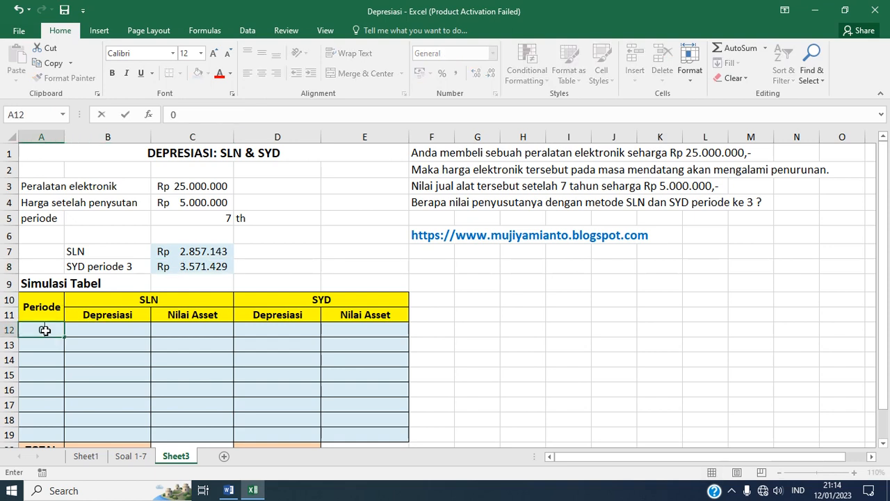
text(0)
key(Return)
text(1)
key(Return)
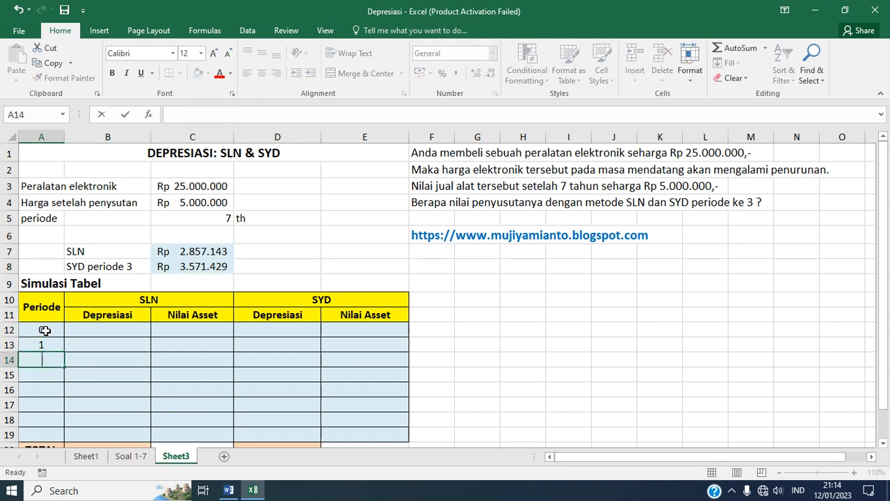
text(2)
key(Return)
drag(52, 347, 57, 436)
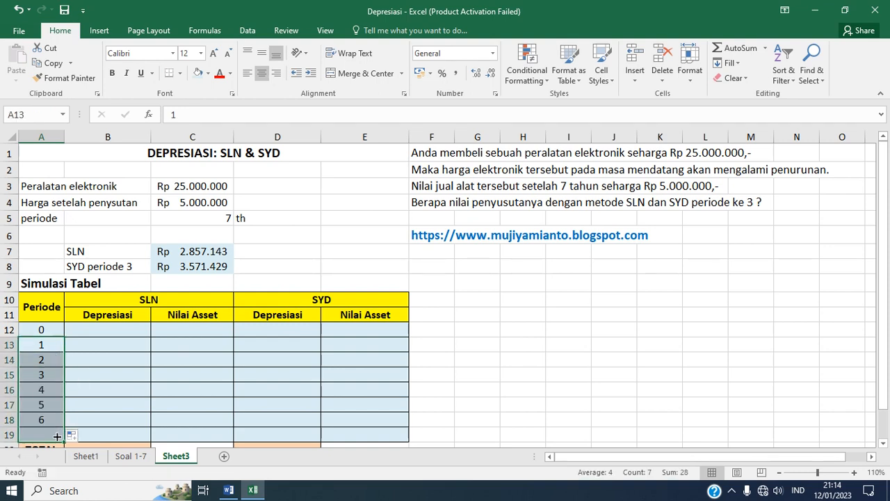
Step: Enter the period 0 asset values for SLN and SYD by linking cells C12 and E12 to the purchase price with =C3
click(164, 331)
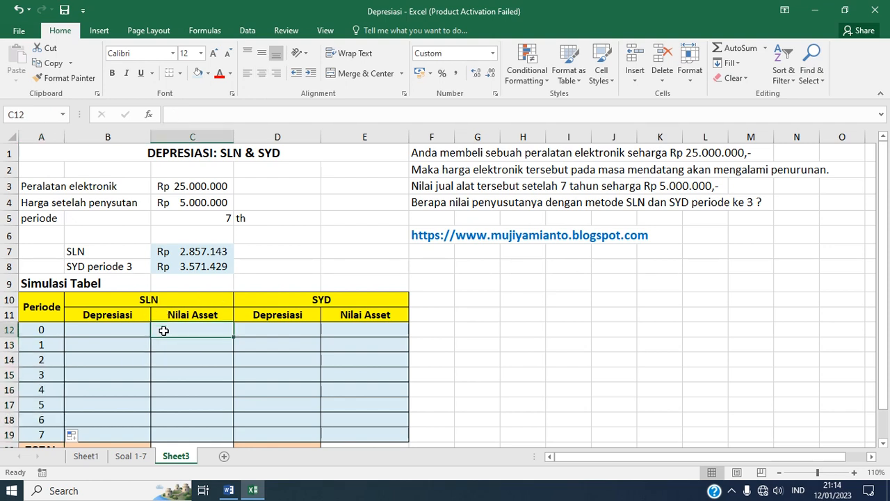
text(=)
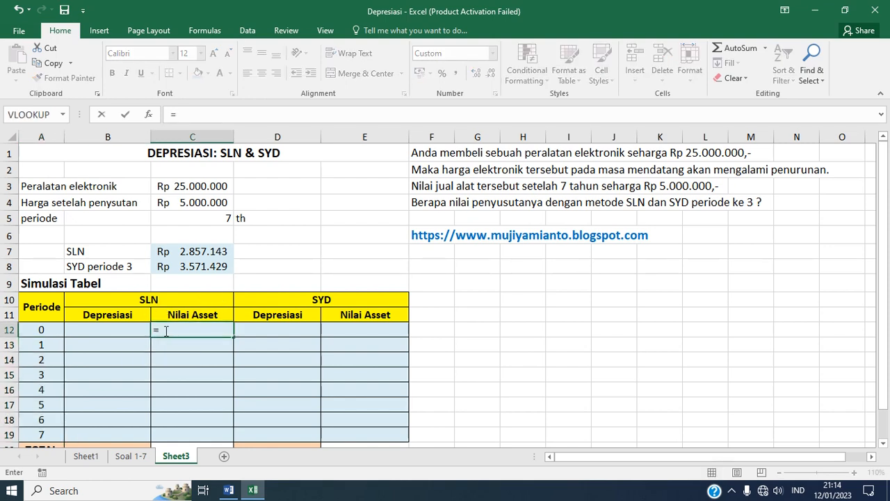
click(216, 184)
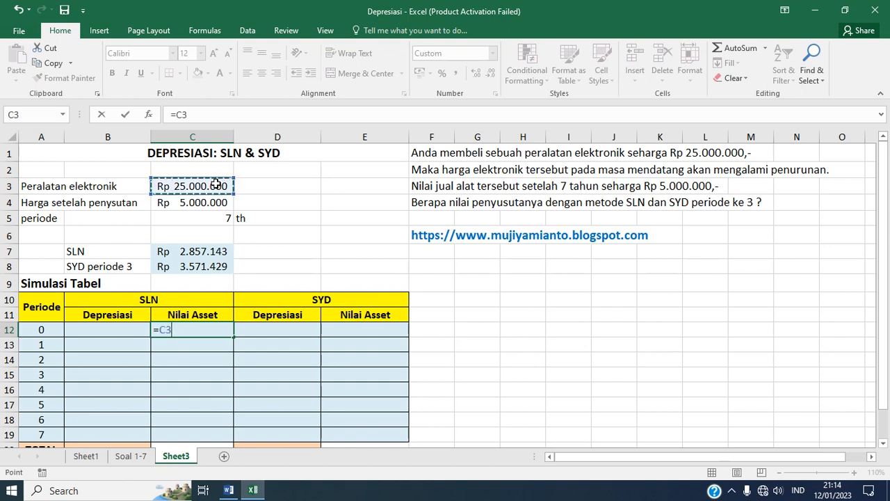
key(Return)
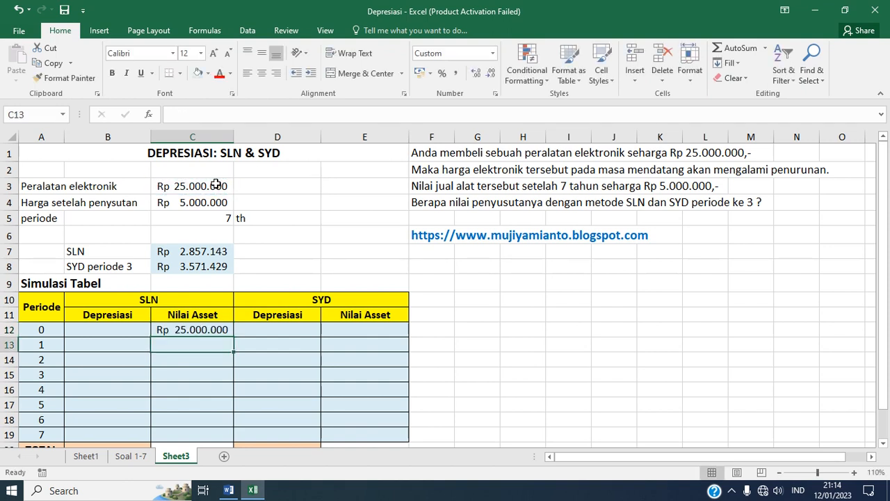
click(353, 332)
text(=)
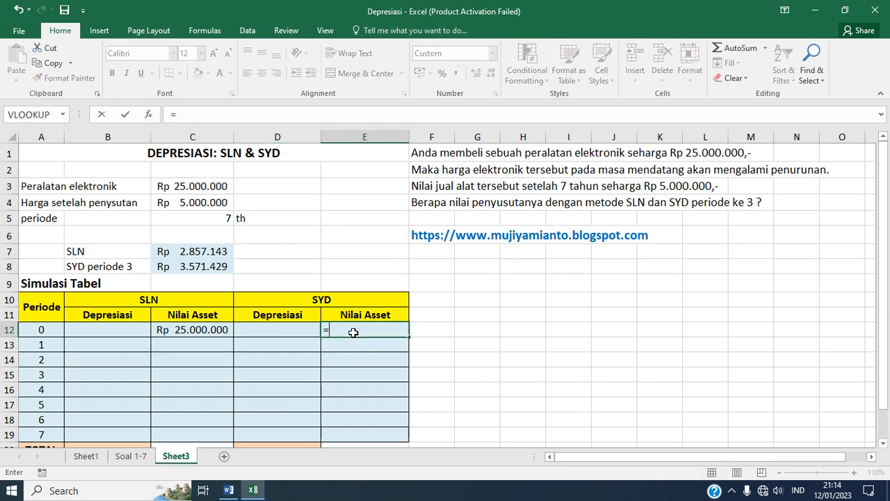
click(209, 188)
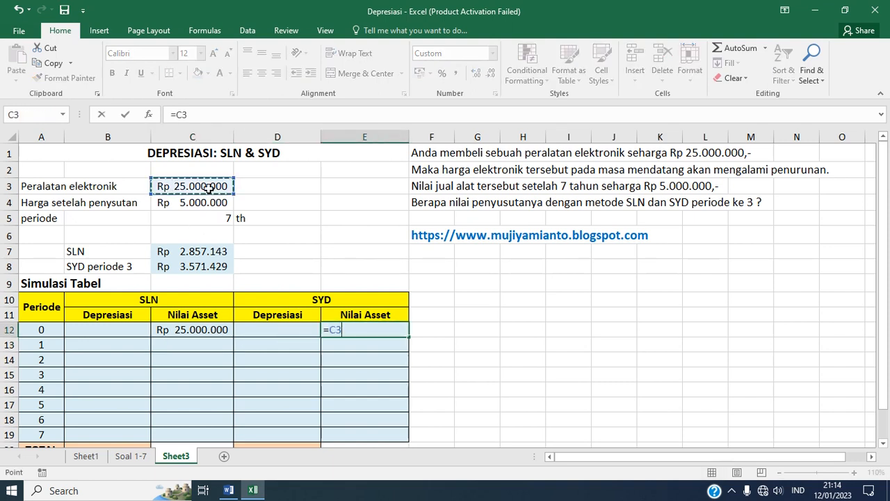
key(Return)
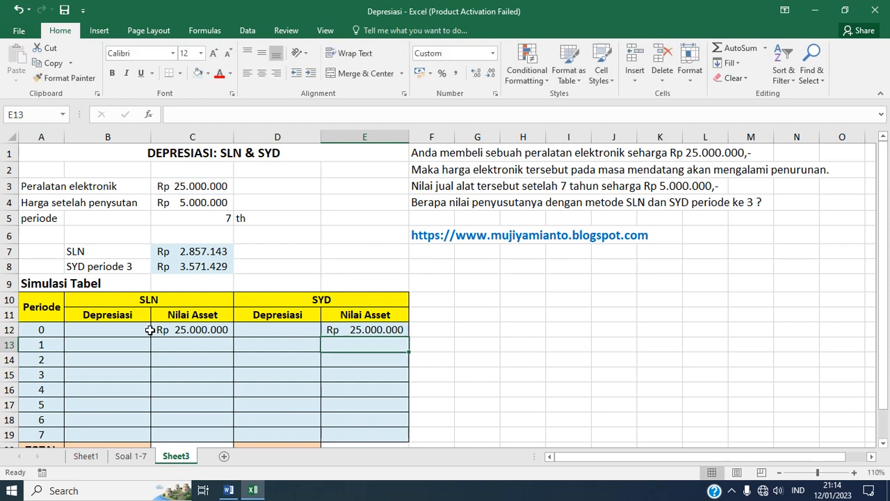
Step: Calculate the period 1 straight-line depreciation in cell B13 with absolute references, using the formula =SLN($C$3;$C$4;$C$5)
click(103, 346)
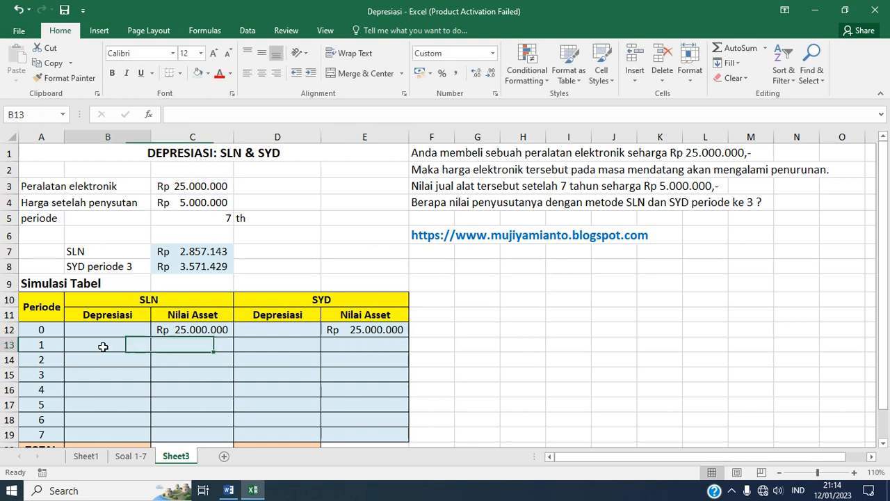
text(=)
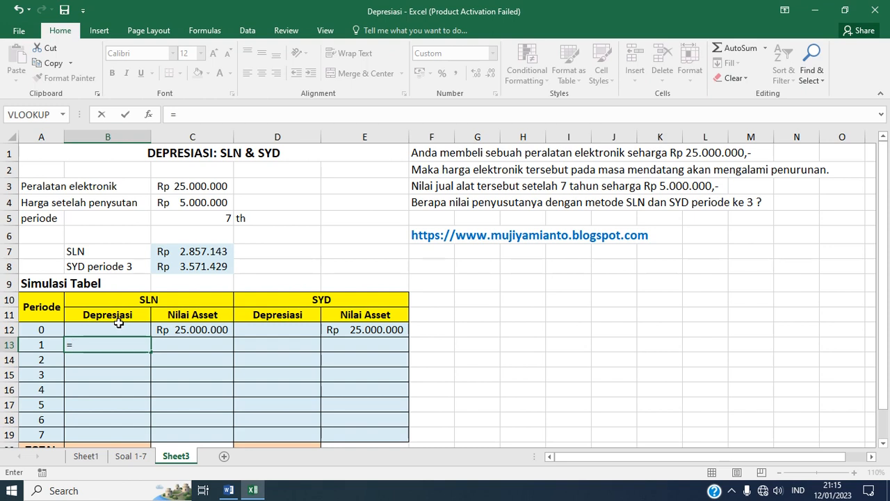
text(SLN()
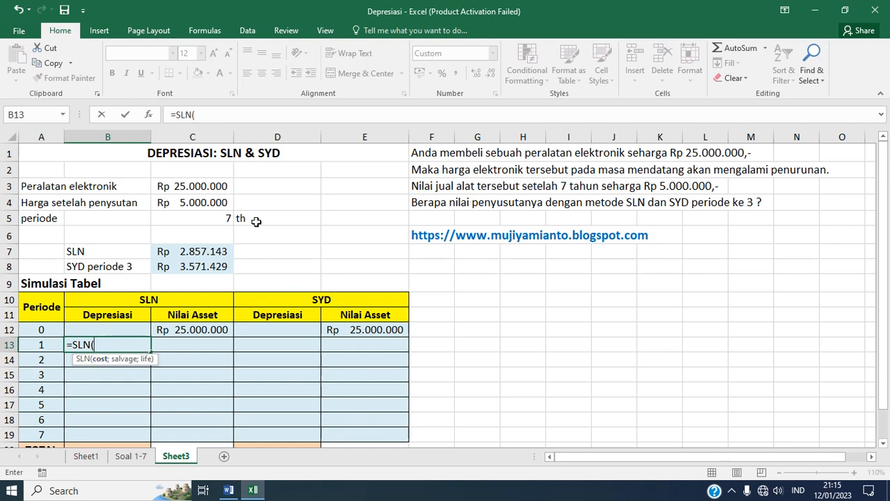
click(217, 186)
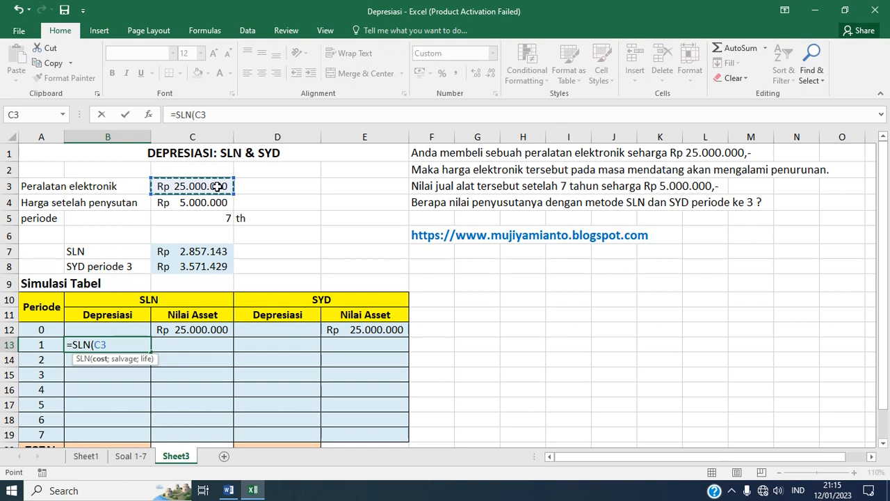
key(F4)
text(;)
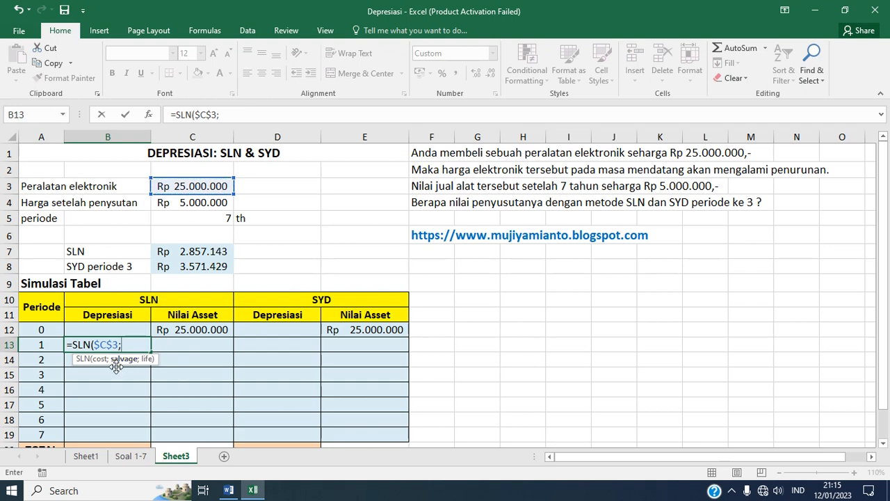
click(201, 205)
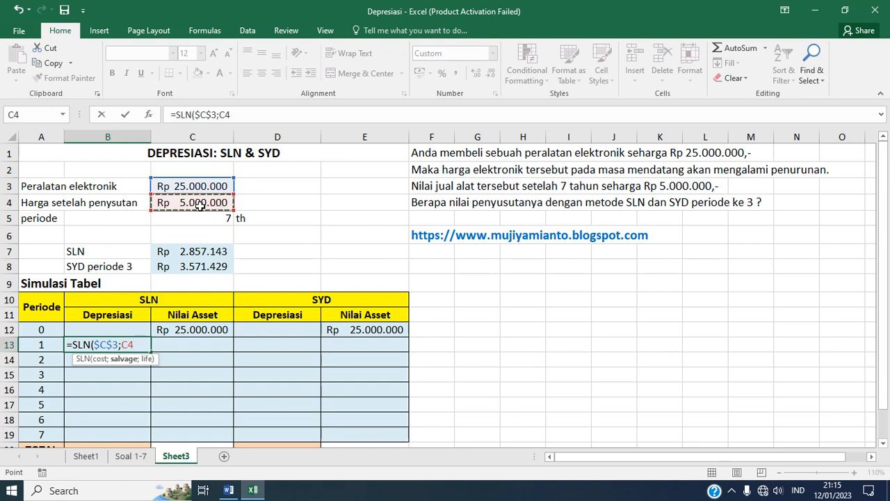
key(F4)
text(;)
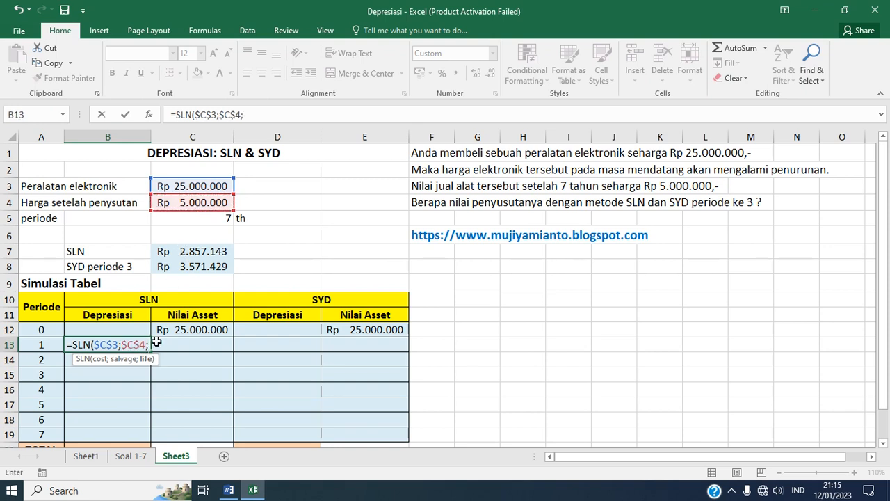
click(212, 222)
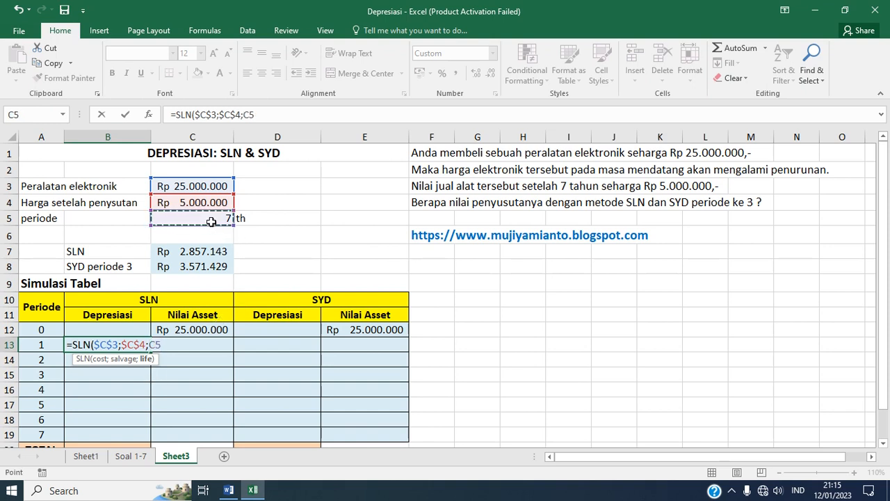
key(F4)
text())
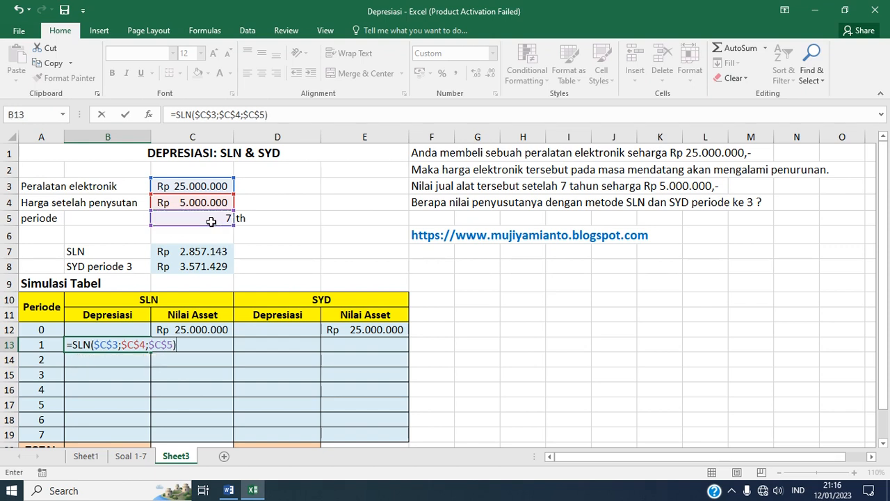
key(Return)
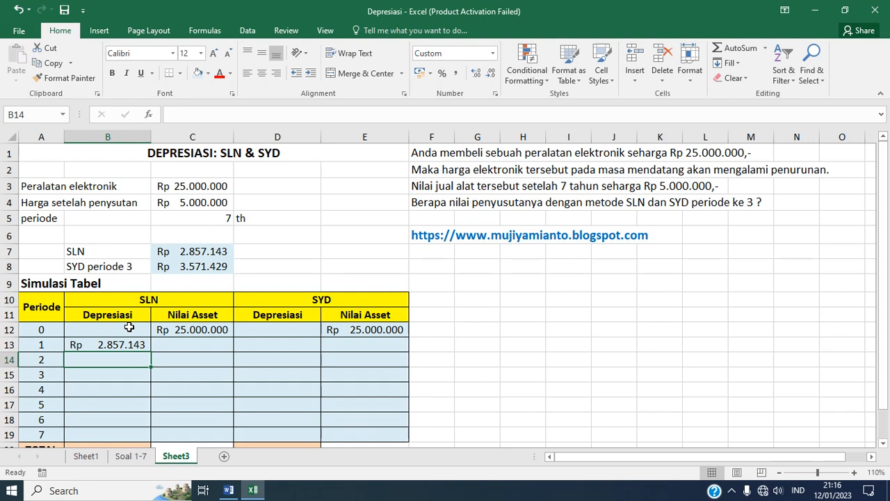
Step: Fill the SLN depreciation formula from B13 down through period 7 in cell B19
click(117, 344)
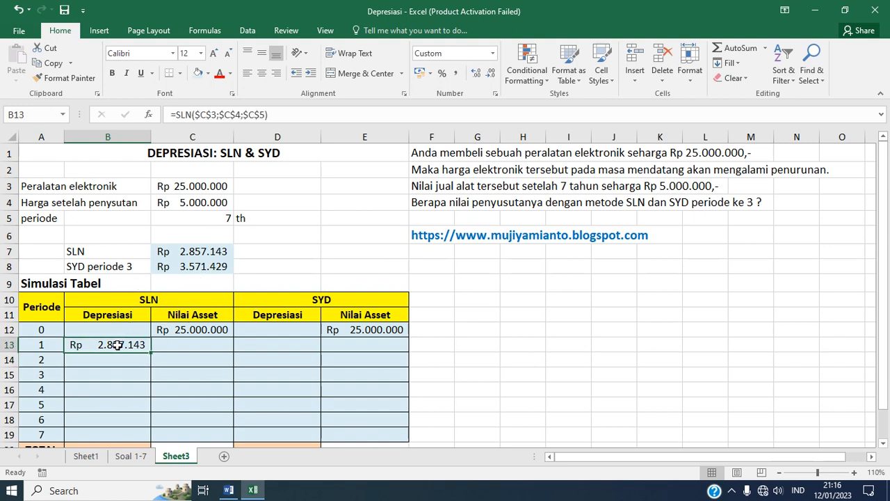
key(ctrl+c)
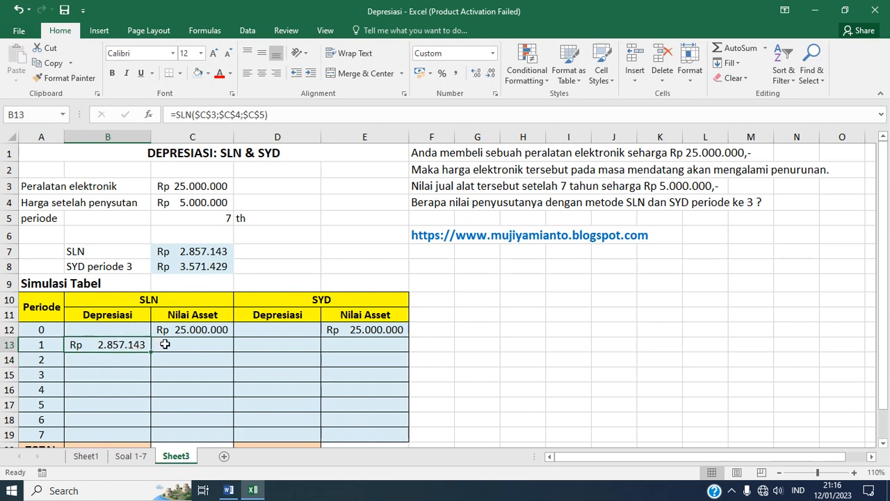
drag(150, 351, 146, 436)
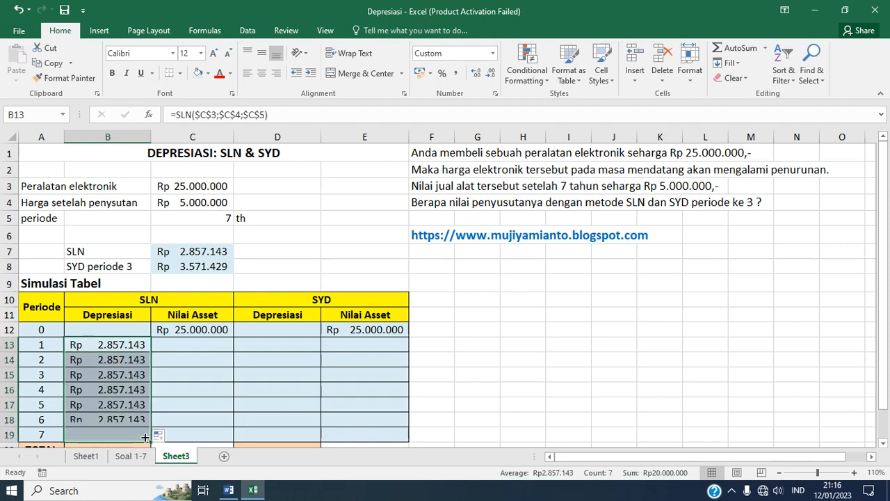
Step: Calculate the period 1 SLN asset value in cell C13 with the formula =C12-B13
click(213, 347)
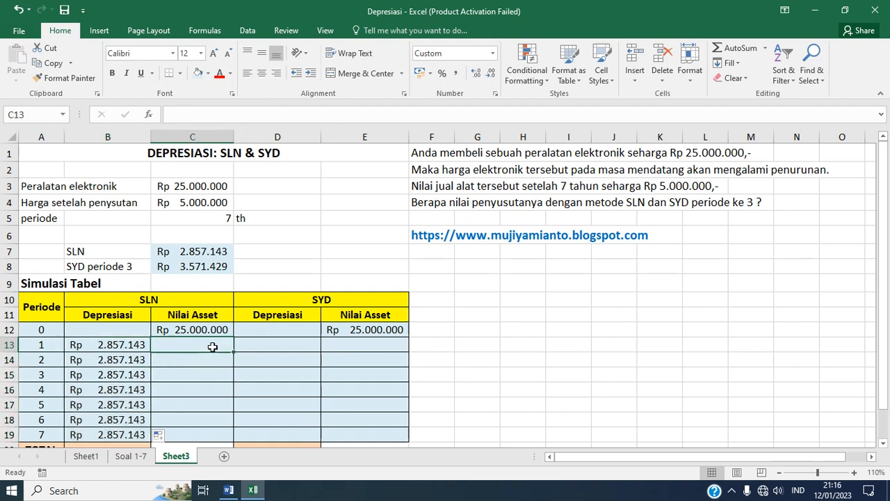
text(=)
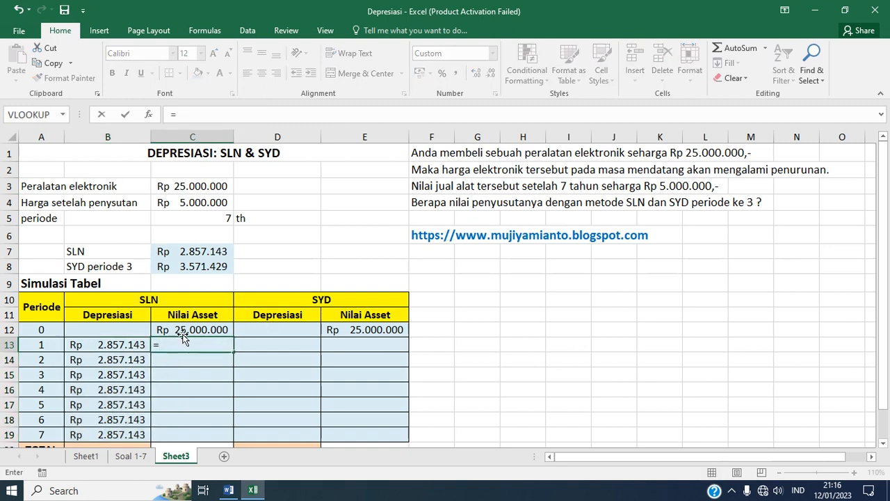
click(187, 332)
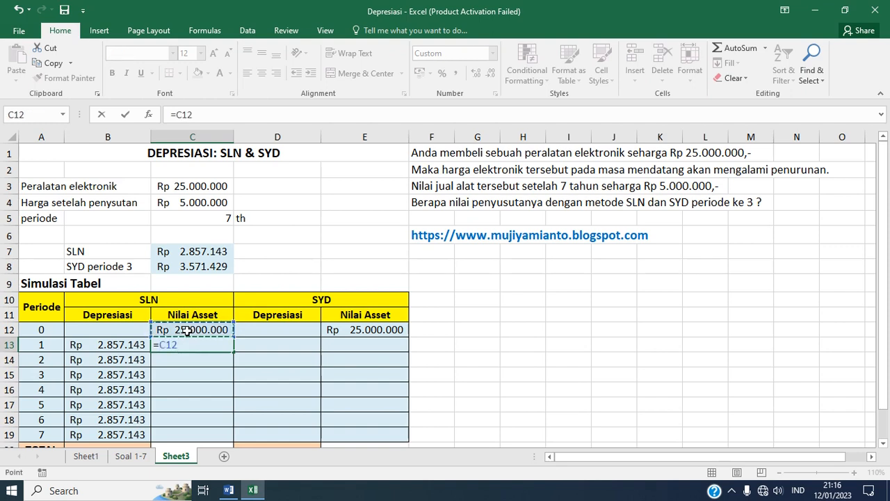
text(-)
click(115, 345)
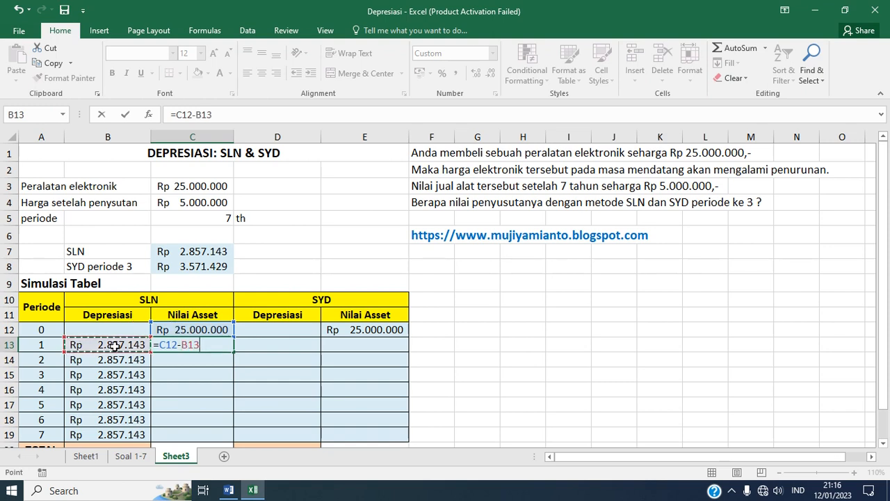
key(Return)
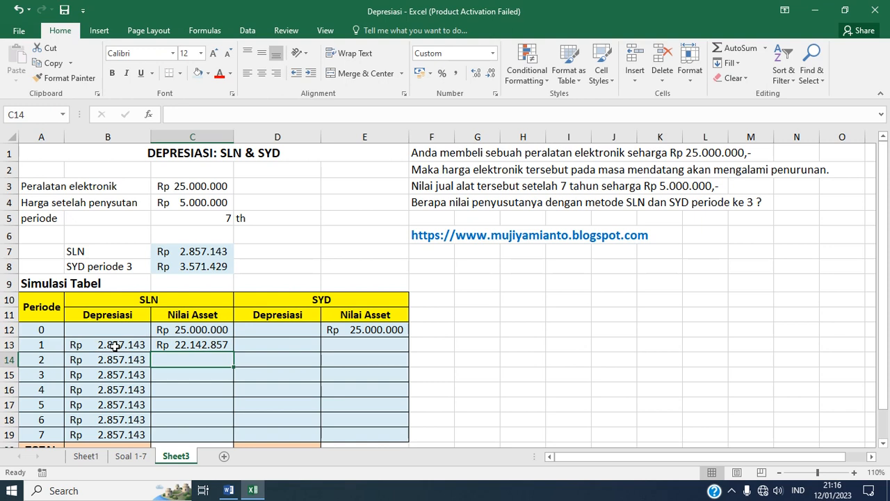
Step: Fill the SLN asset value formula from C13 down through period 7 in cell C19
click(189, 342)
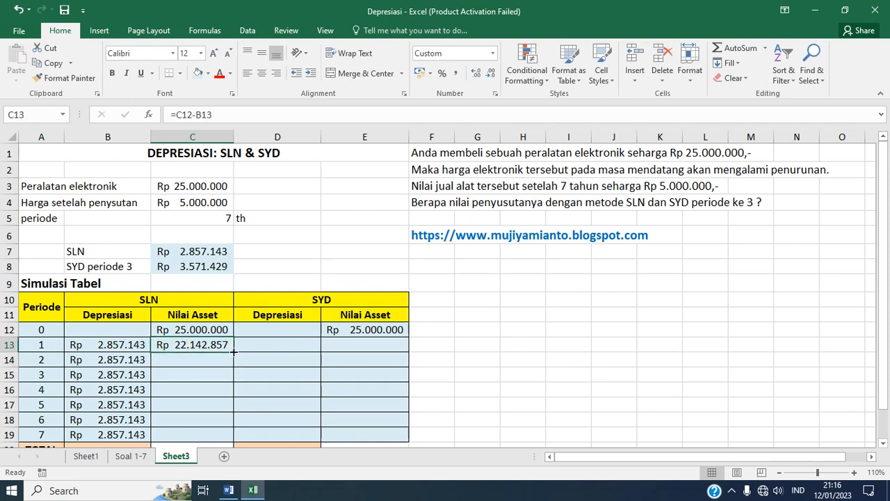
drag(235, 353, 225, 413)
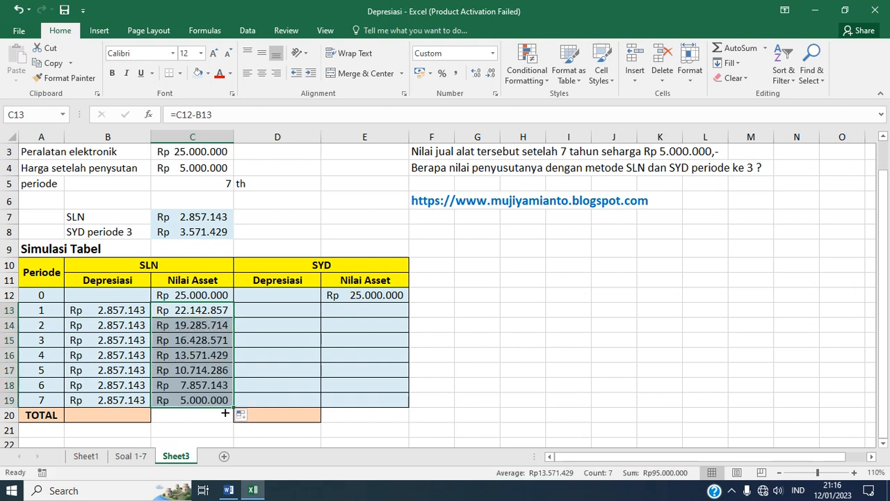
click(195, 416)
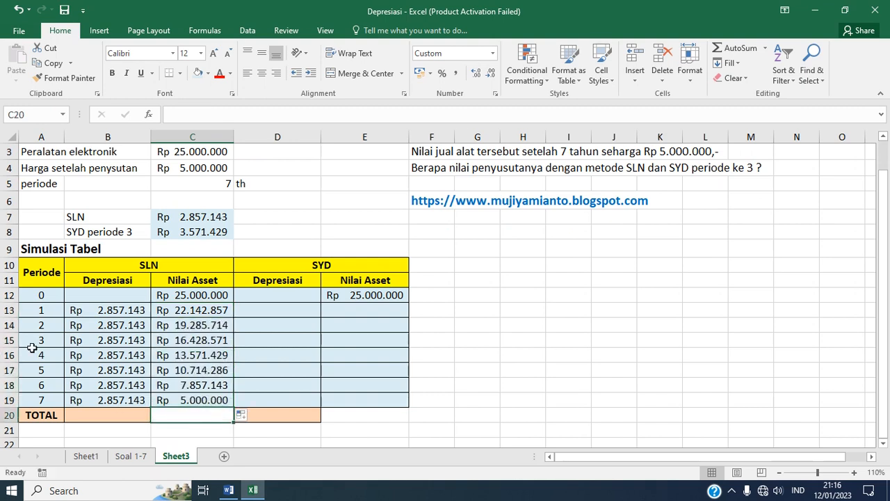
Step: Total the SLN depreciation of periods 1 to 7 (B13:B19) with AutoSum in cell B20, and check it against the purchase price in C3
click(88, 310)
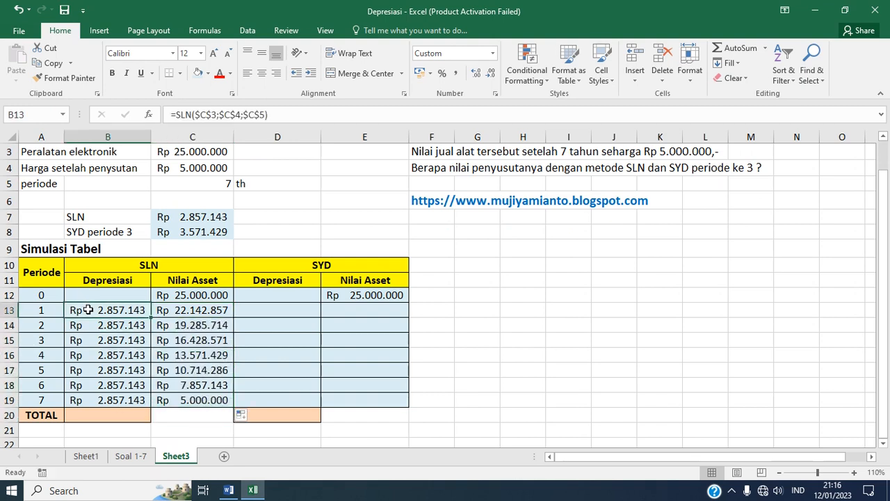
drag(89, 310, 83, 395)
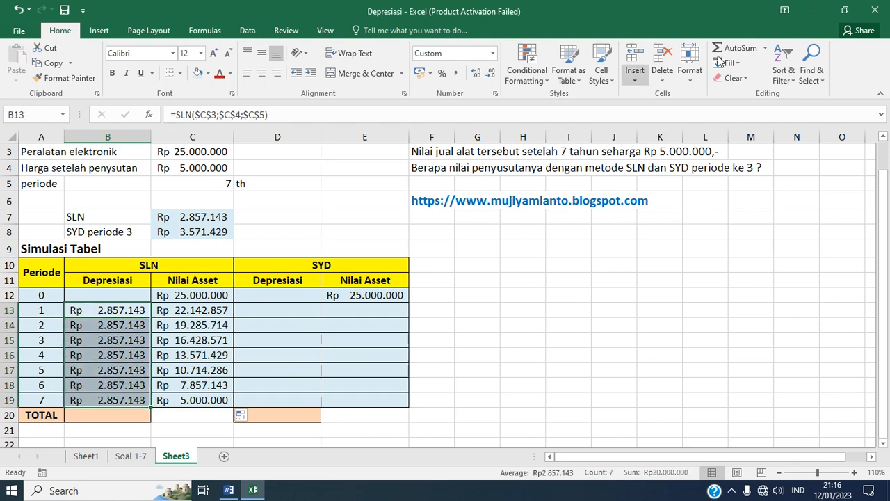
click(739, 48)
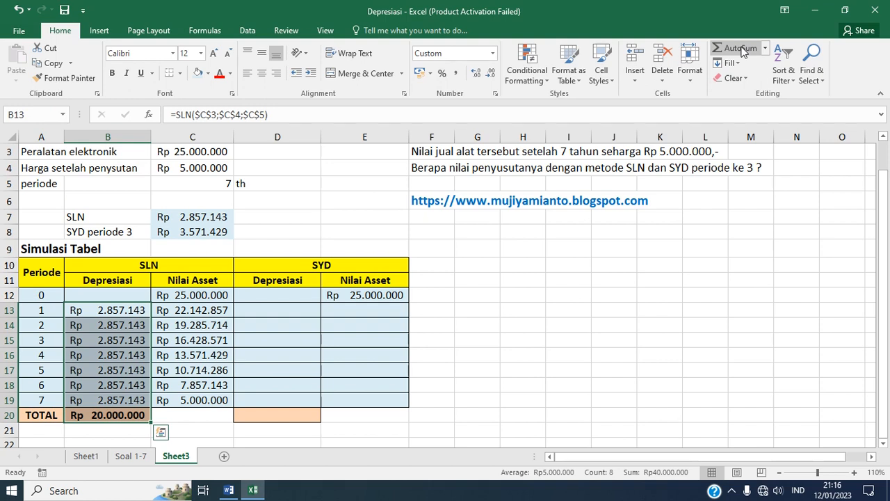
click(102, 414)
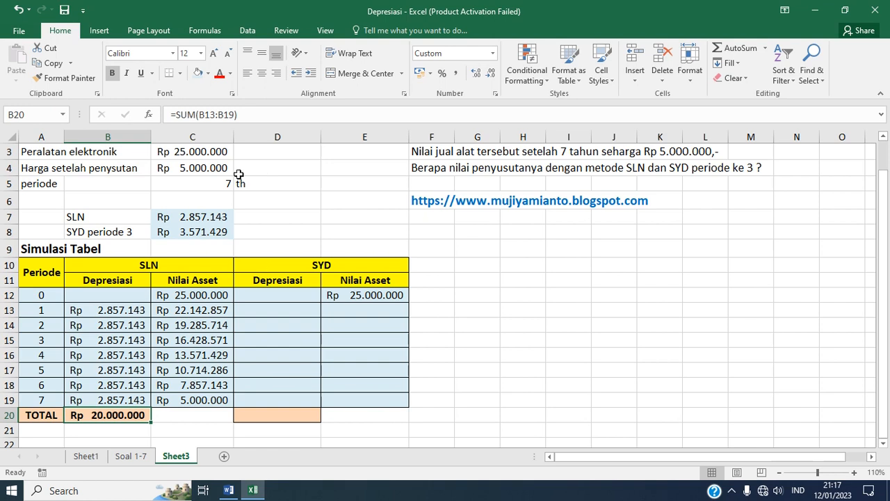
click(200, 150)
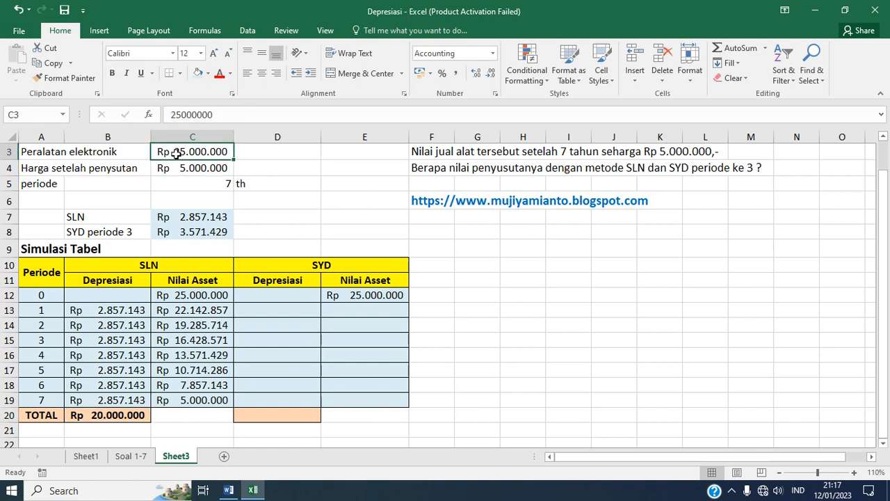
Step: Calculate the period 1 SYD depreciation in cell D13 with the formula =SYD($C$3;$C$4;$C$5;A13)
click(279, 314)
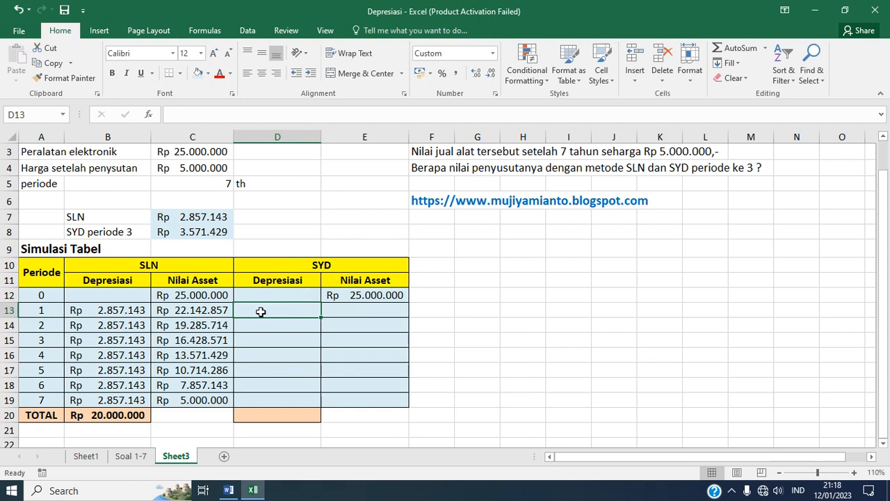
text(=)
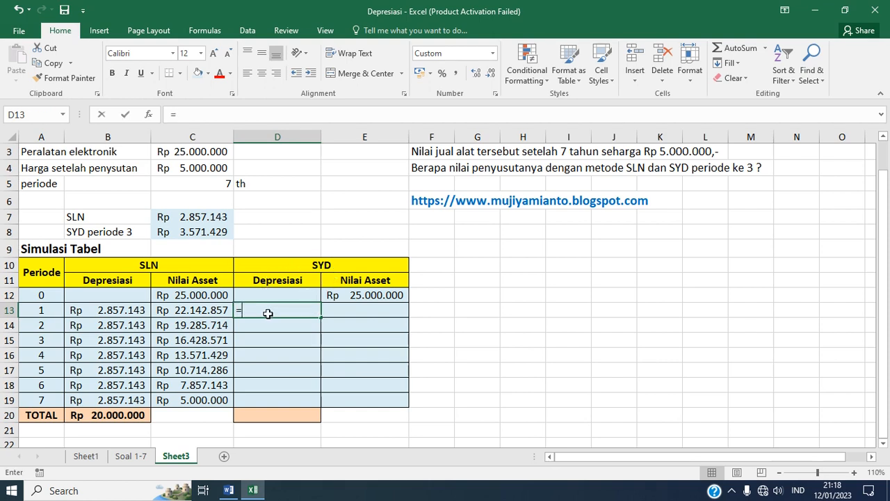
text(SYD()
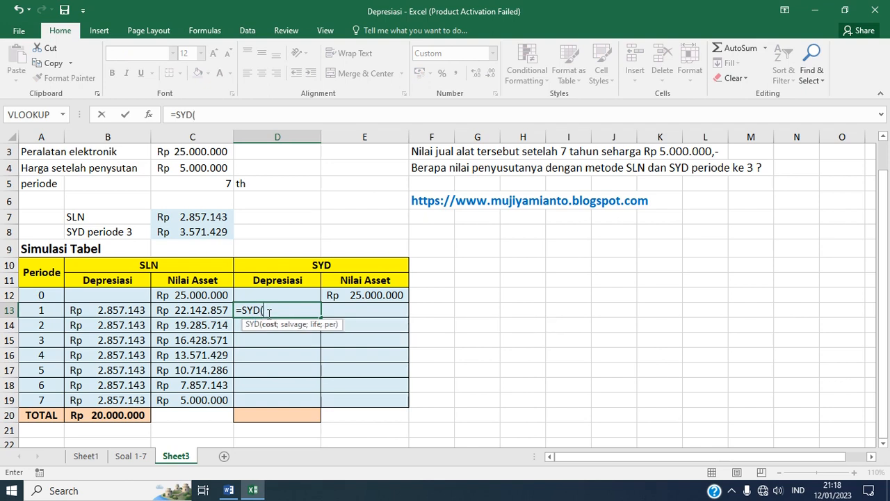
click(190, 154)
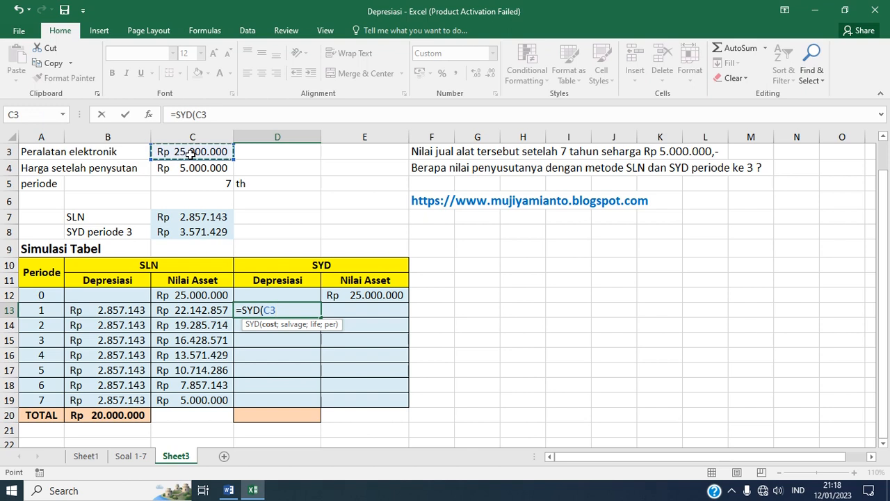
key(F4)
text(;)
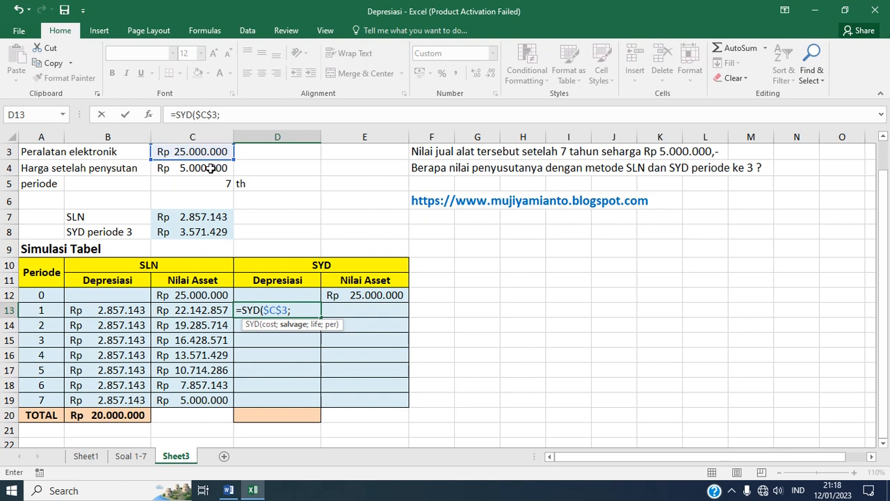
click(210, 168)
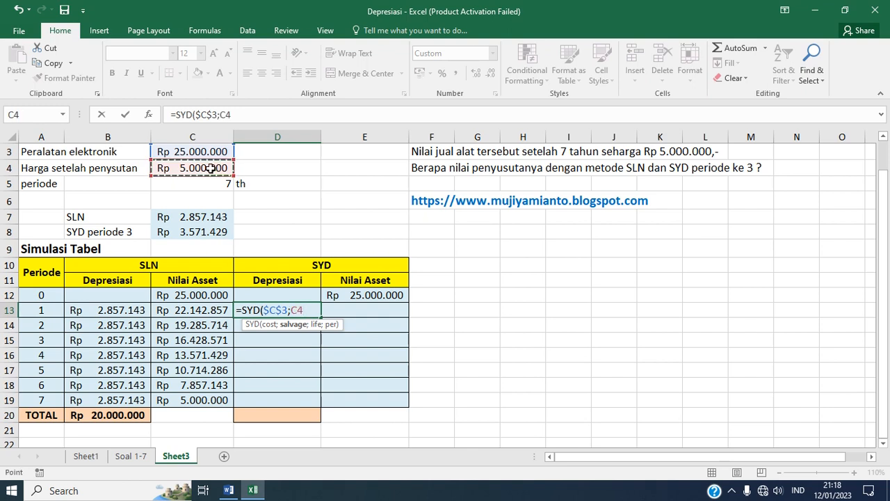
key(F4)
text(;)
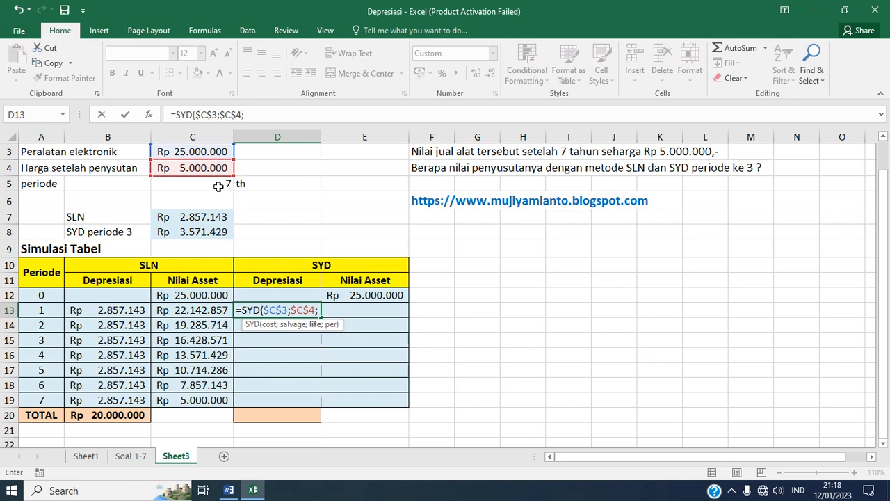
click(219, 186)
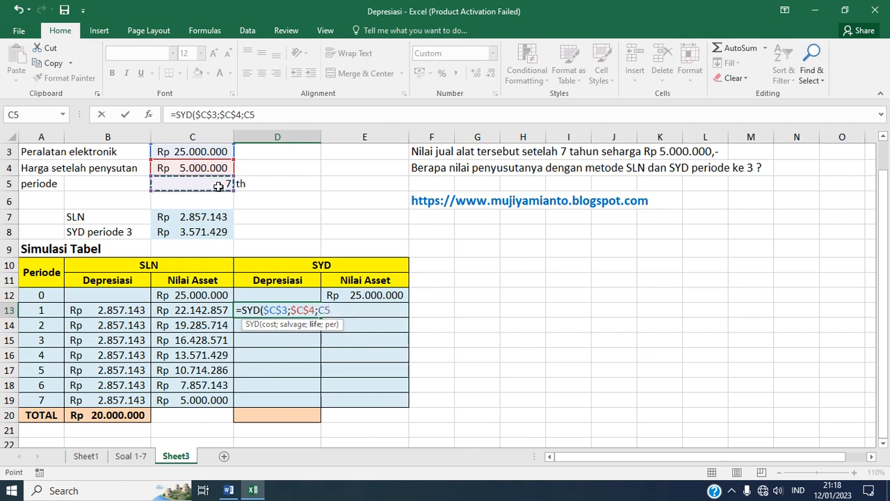
key(F4)
text(;)
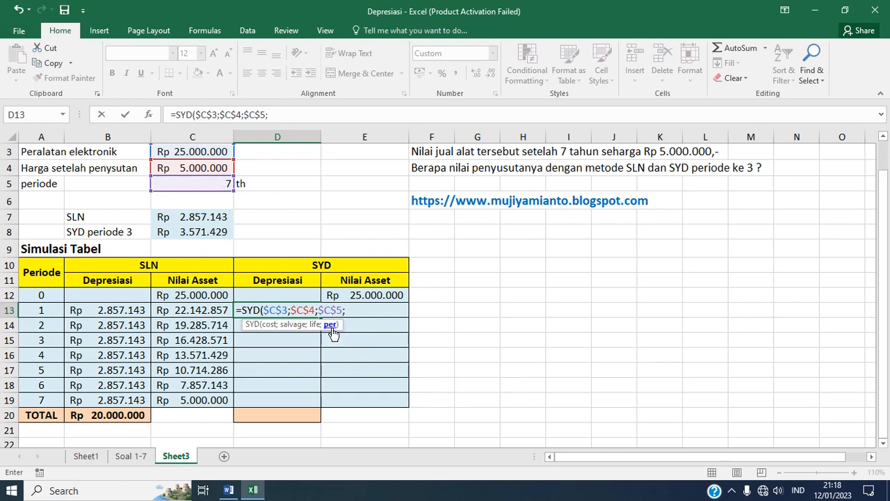
click(49, 312)
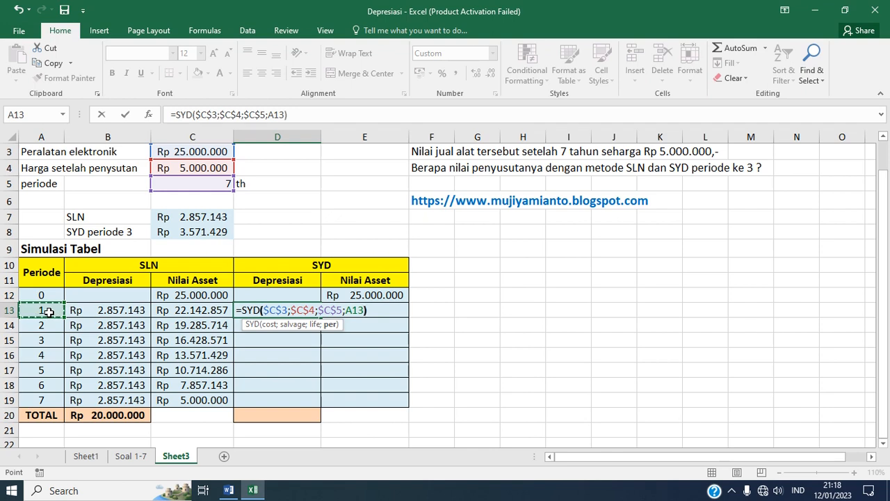
key(Return)
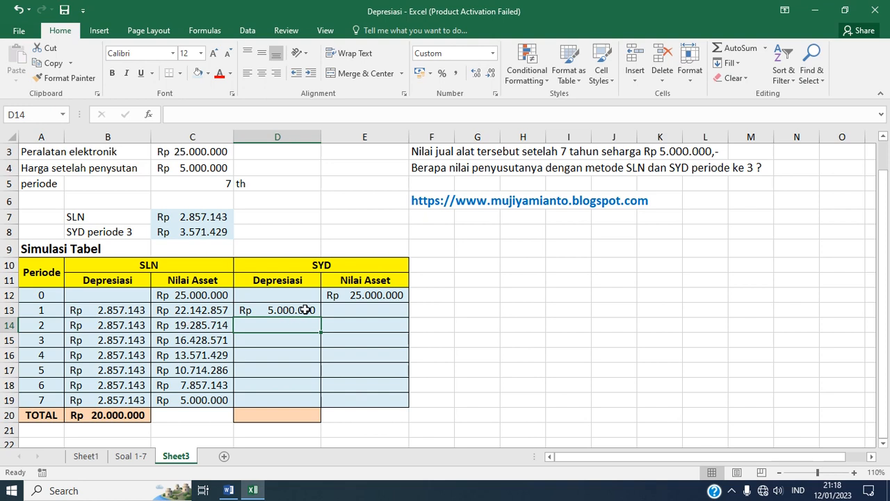
Step: Calculate the period 1 SYD asset value in cell E13 with the formula =E12-D13
click(355, 311)
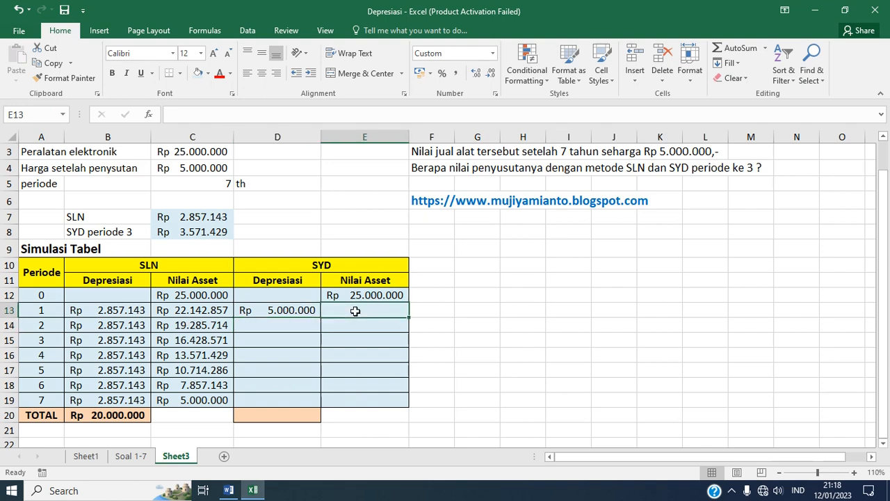
text(=)
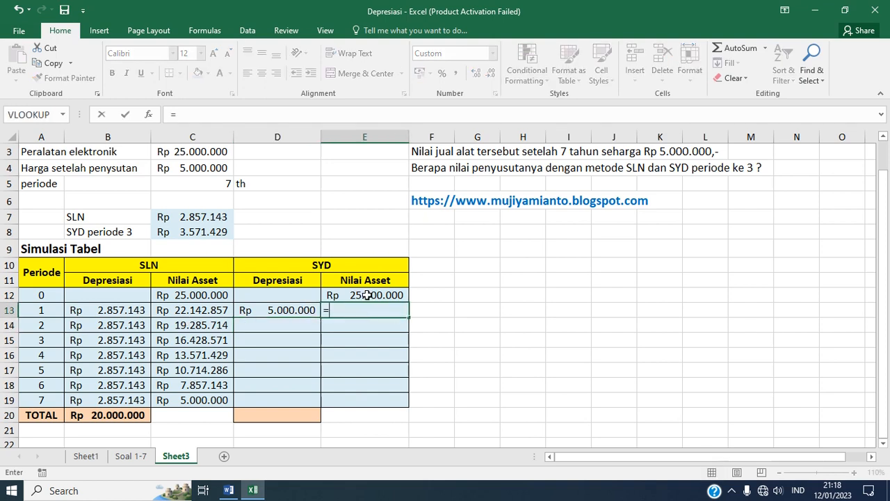
click(367, 294)
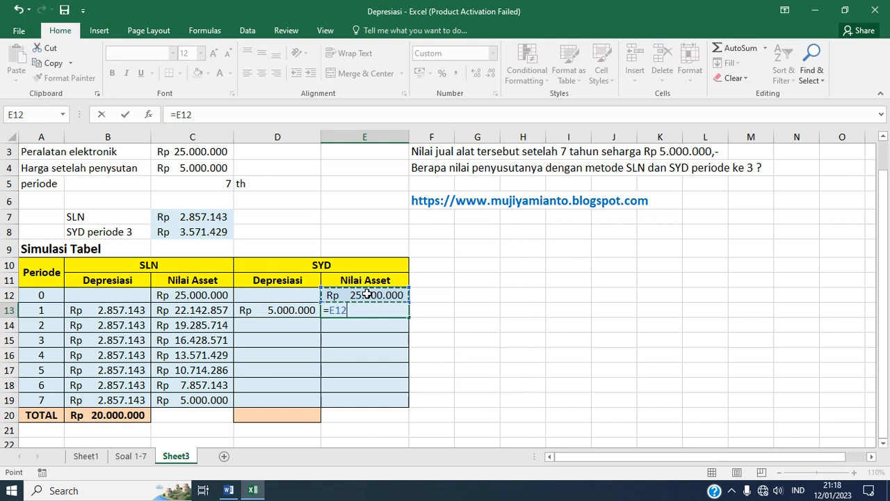
text(-)
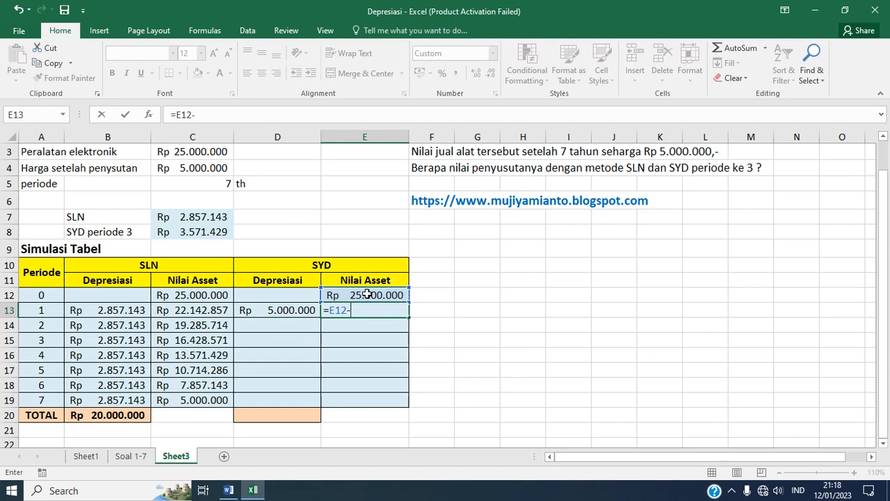
click(277, 310)
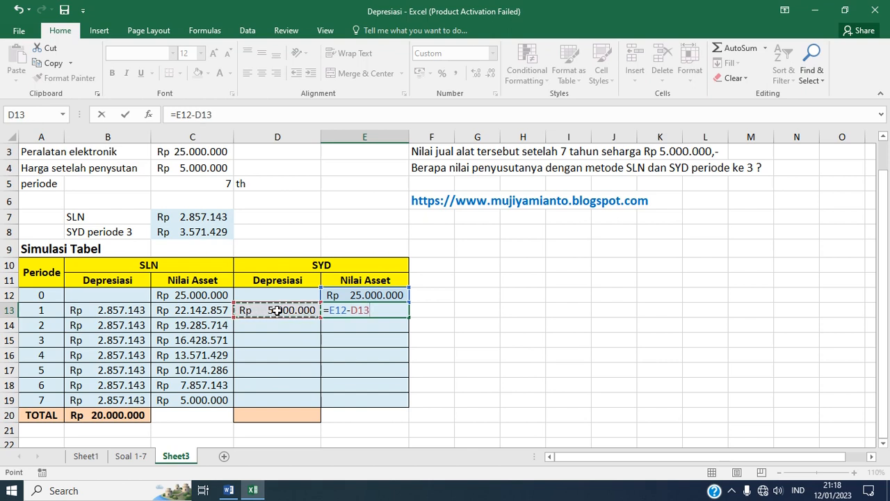
key(Return)
Step: Fill the SYD formulas in D13:E13 down through period 7 in row 19, and compare the final asset values in E19 and C19
drag(279, 311, 328, 311)
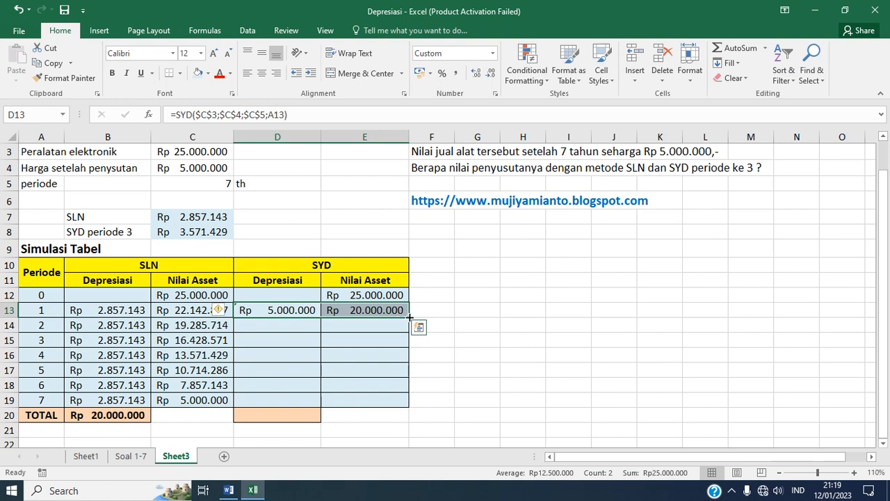
drag(409, 318, 411, 406)
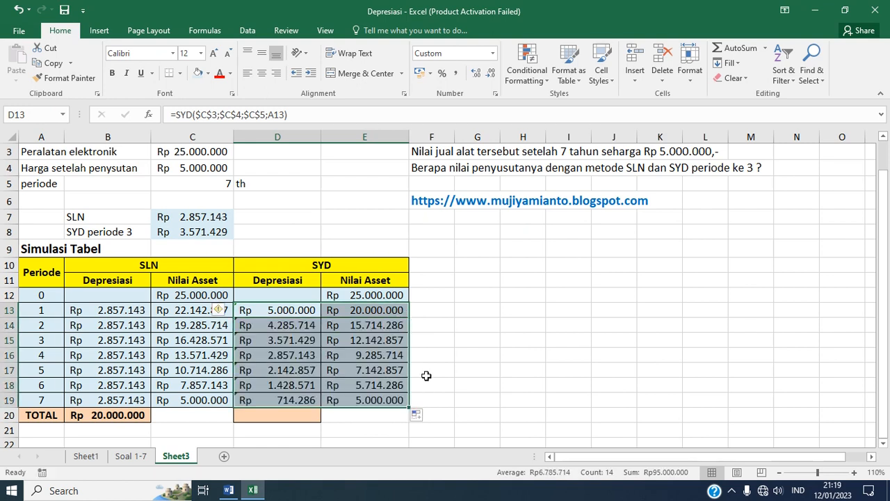
click(426, 376)
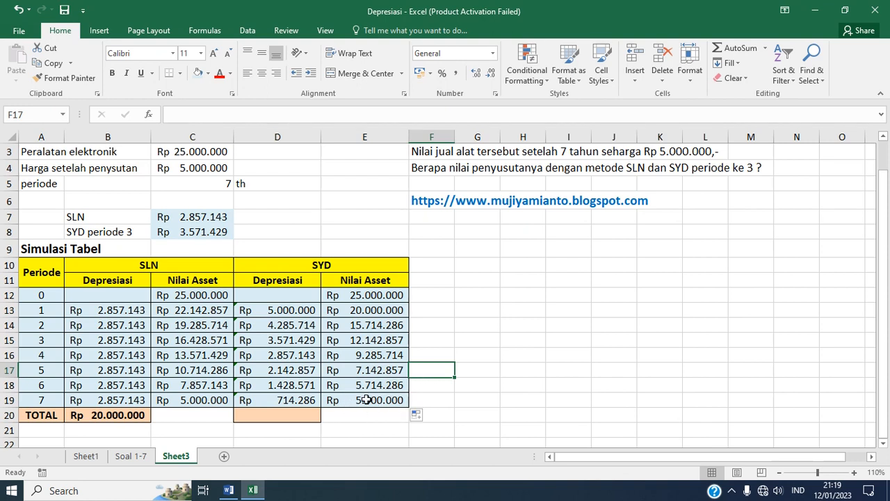
click(367, 400)
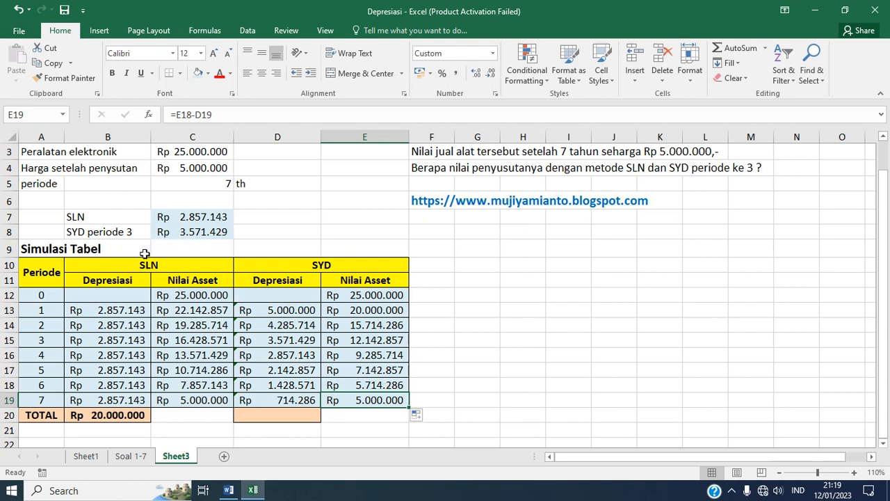
click(203, 398)
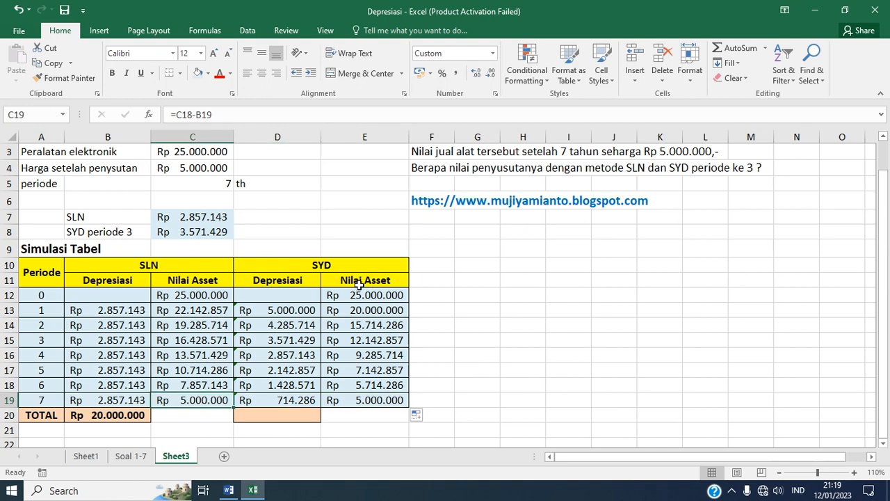
Step: Total the SYD depreciation of periods 1 to 7 (D13:D19) with AutoSum in cell D20
click(290, 312)
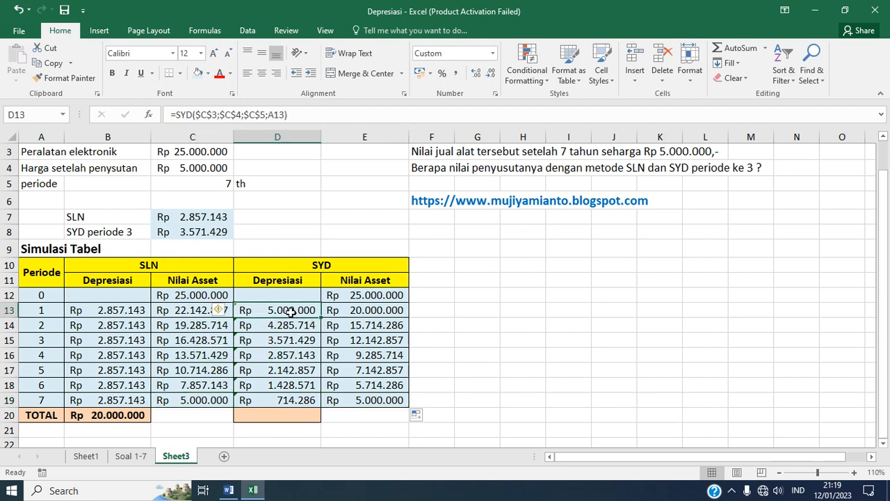
drag(290, 312, 281, 399)
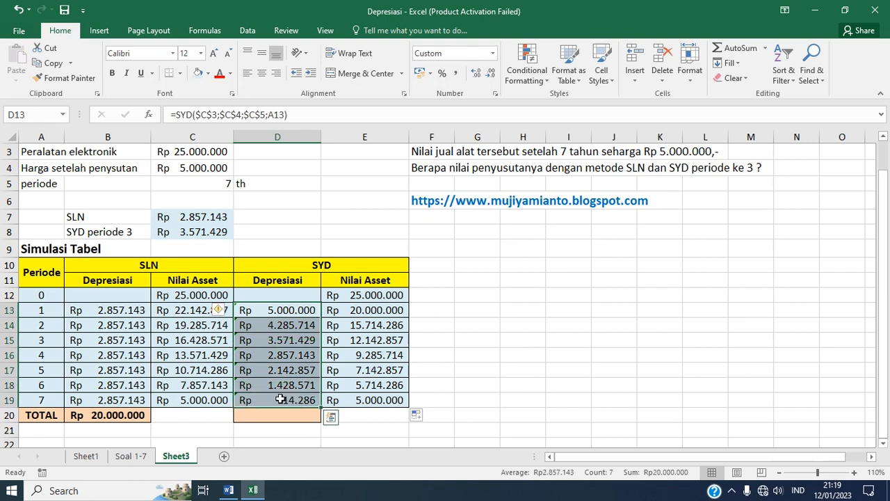
click(734, 47)
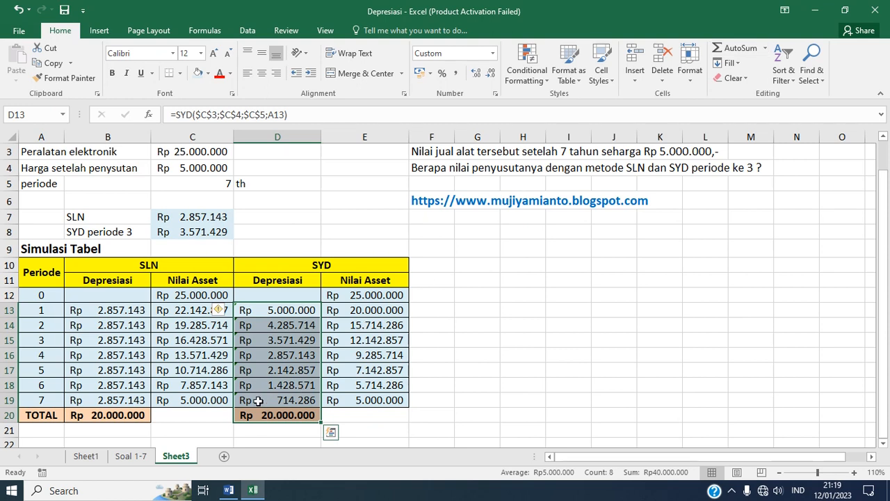
click(300, 416)
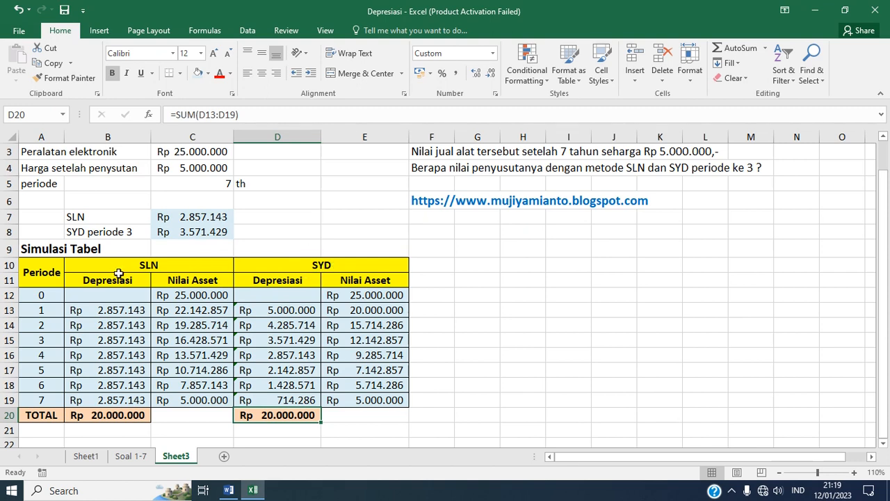
Step: Insert a basic 2-D line chart from the SLN data in B10:C19 and place it beside the simulation table
drag(112, 280, 179, 290)
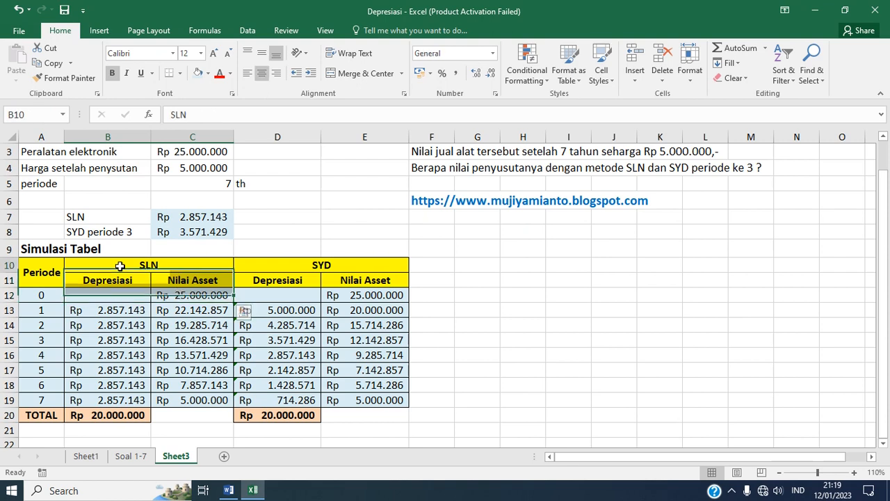
drag(119, 264, 120, 401)
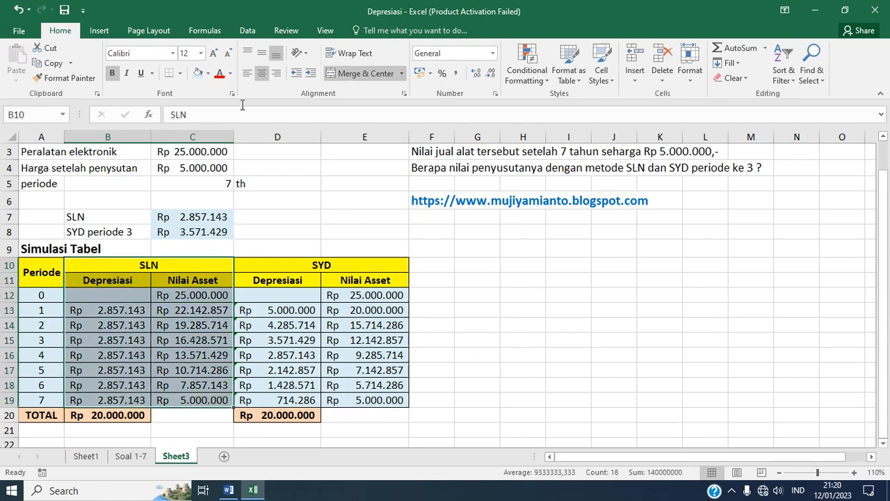
click(99, 31)
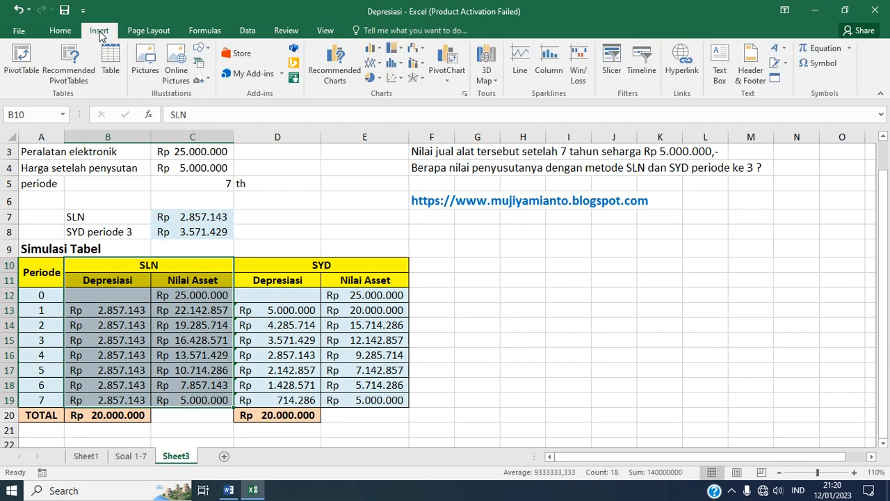
click(379, 65)
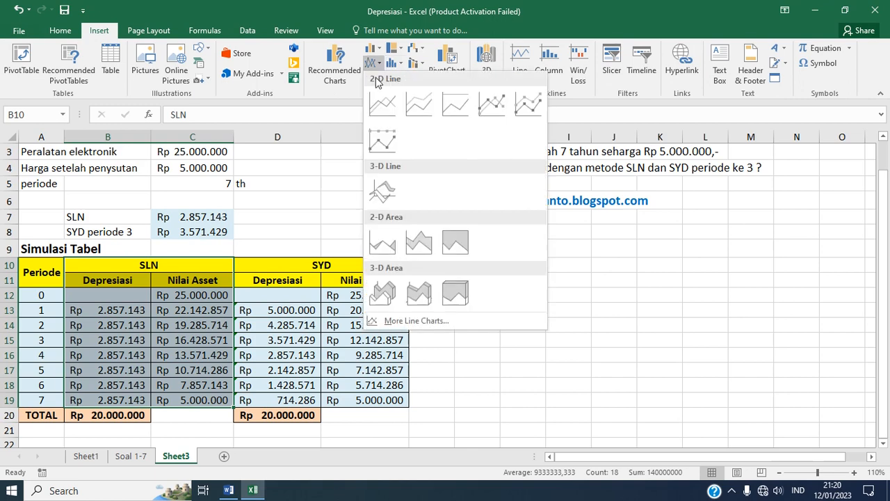
click(382, 105)
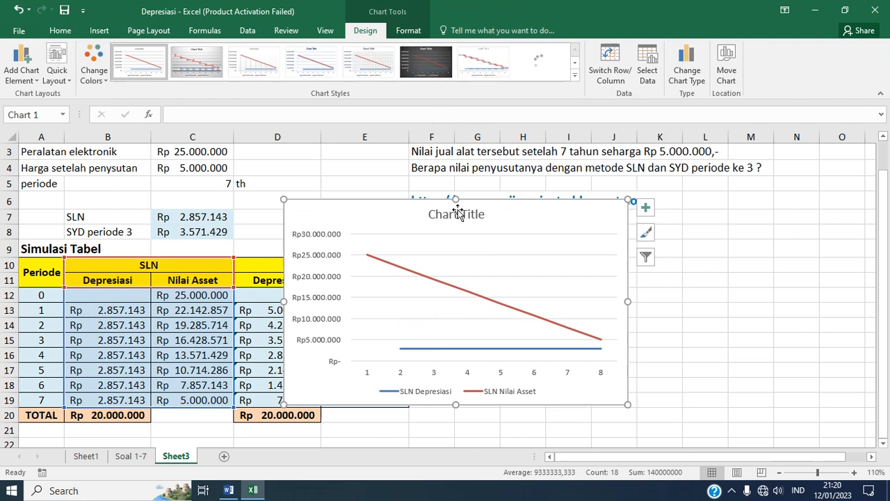
drag(524, 208, 667, 207)
Step: Apply the dark chart style to the SLN chart and shrink it to about columns G to M, ending near row 15
click(441, 73)
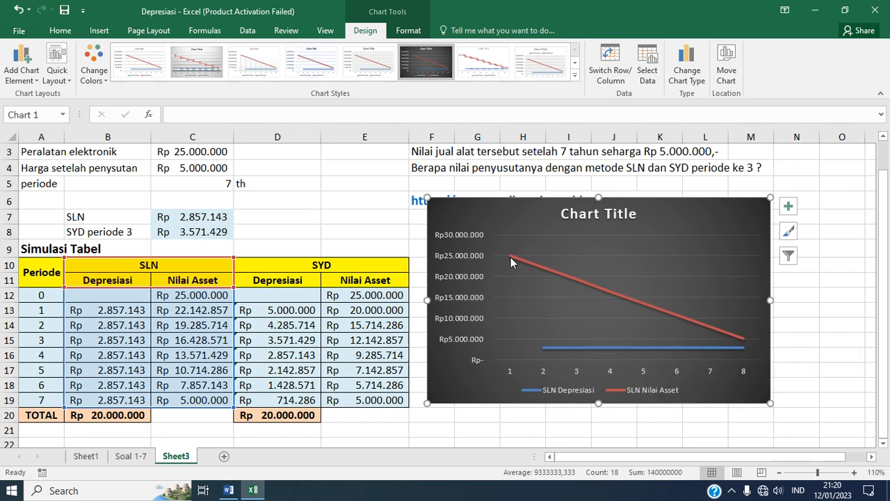
mouse_move(510, 259)
mouse_move(585, 285)
scroll(885, 446, down, 2)
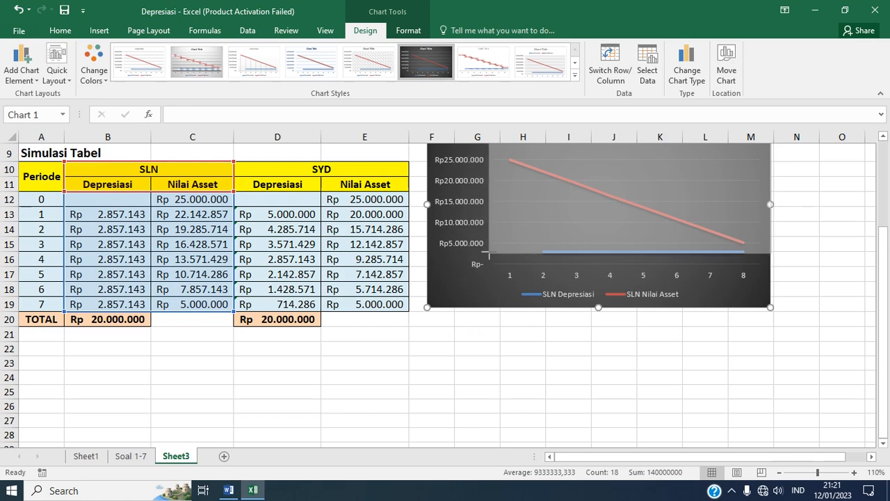
drag(427, 307, 490, 251)
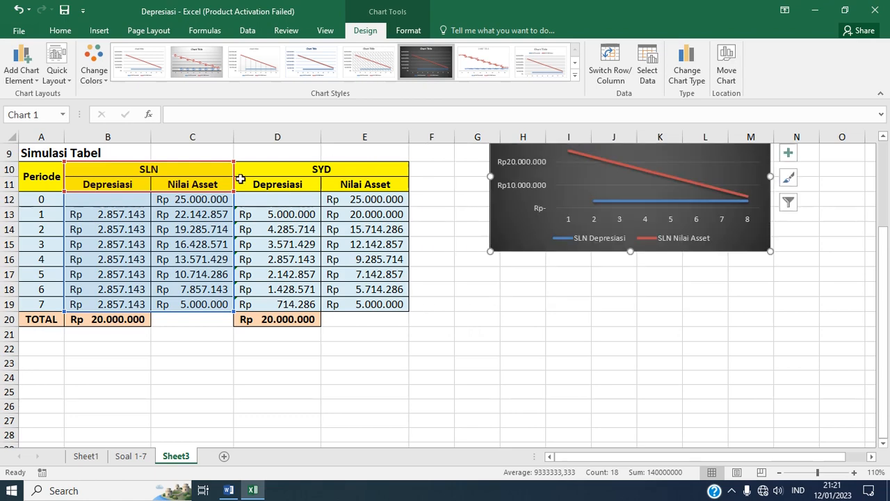
Step: Insert a basic 2-D line chart from the SYD data in D10:E19
click(277, 168)
drag(277, 168, 265, 299)
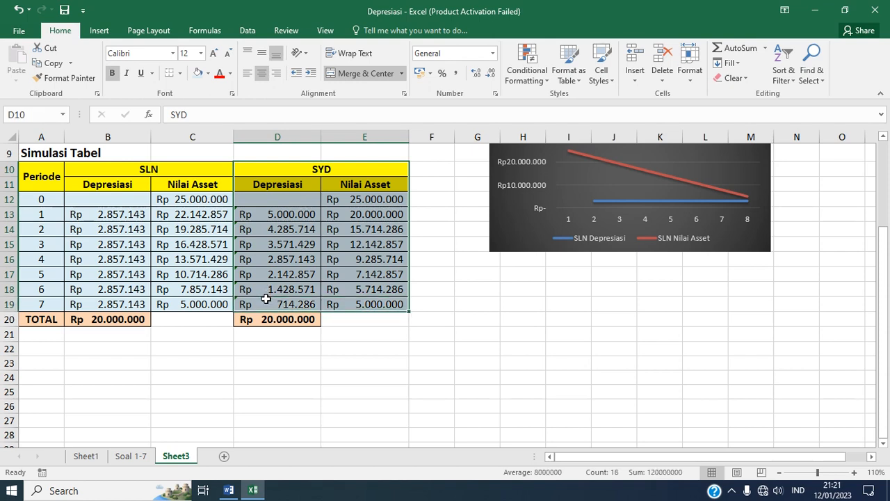
click(100, 31)
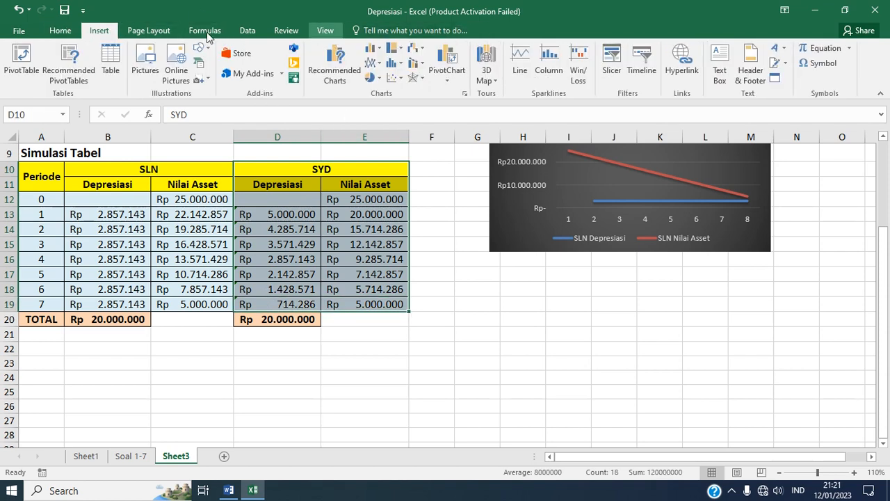
click(377, 67)
click(391, 104)
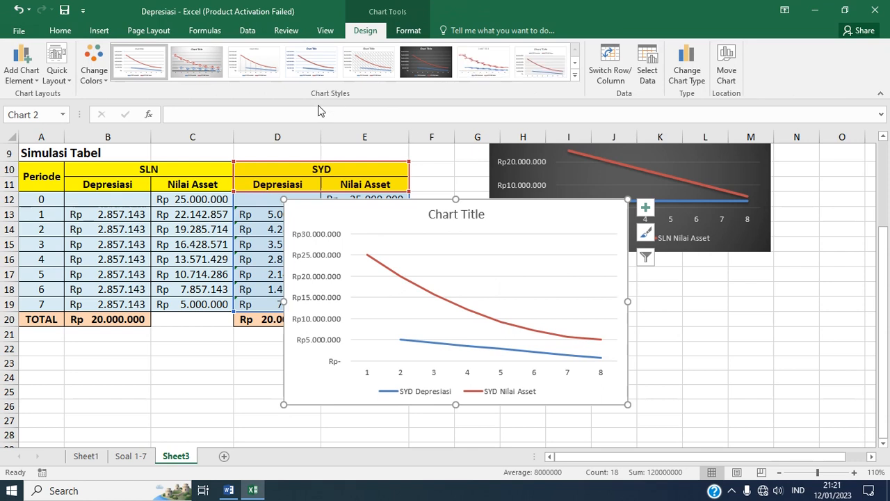
Step: Apply the dark chart style to the SYD chart, shrink it slightly, and place it below the SLN chart
click(428, 65)
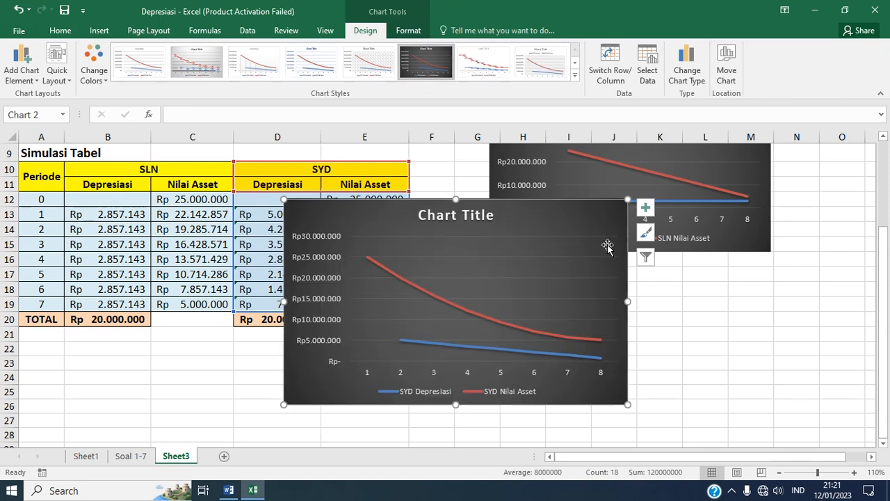
drag(628, 199, 589, 237)
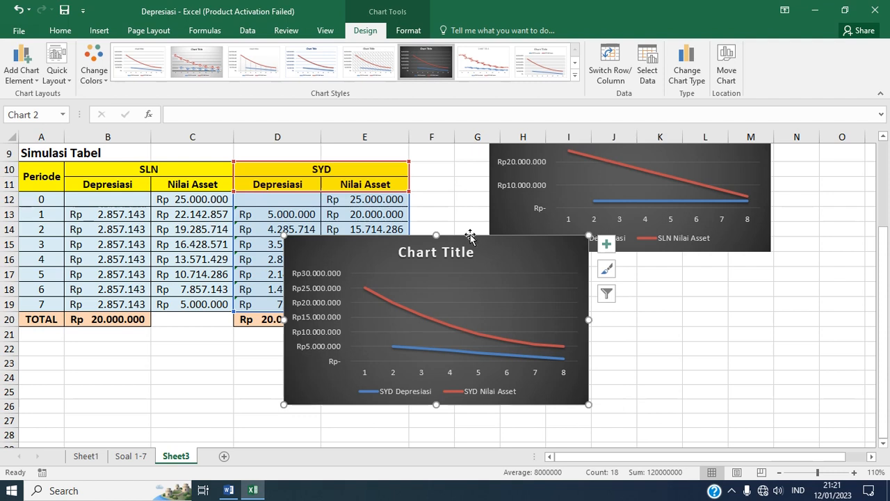
drag(474, 235, 646, 267)
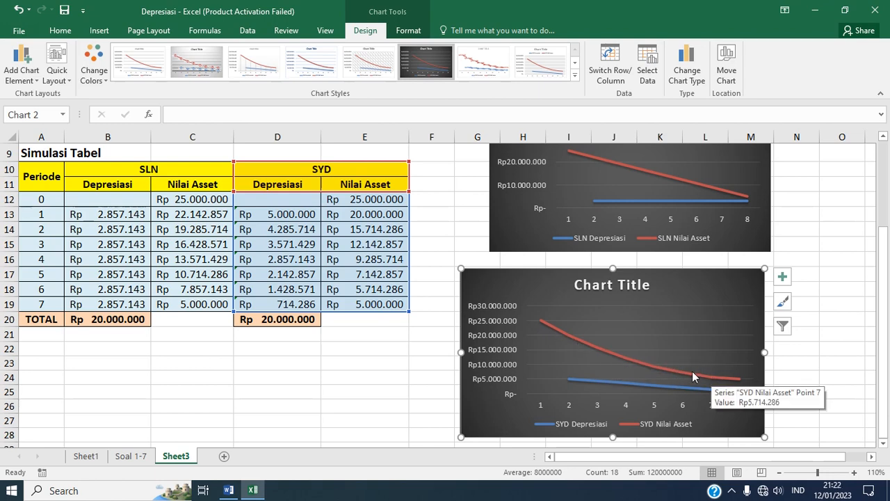
Step: Move the SYD and SLN charts farther from the simulation table, one above the other, leaving columns G and H free
mouse_move(563, 334)
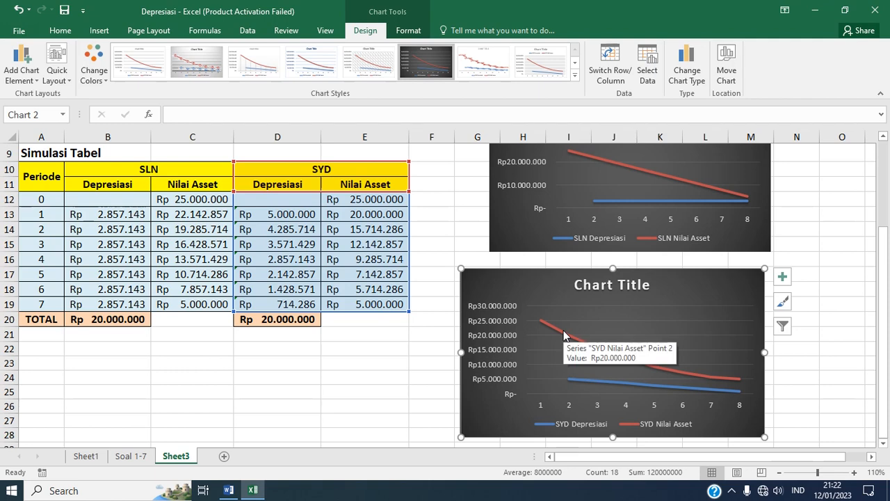
drag(479, 282, 606, 284)
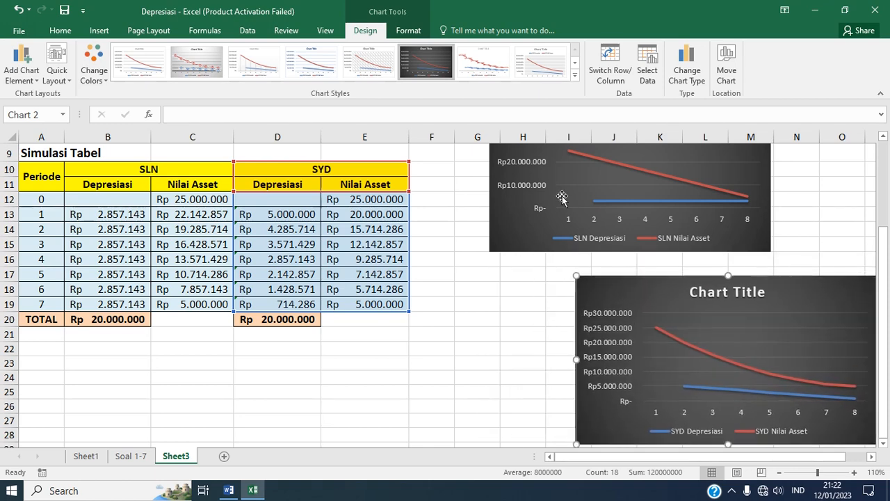
click(562, 199)
click(536, 198)
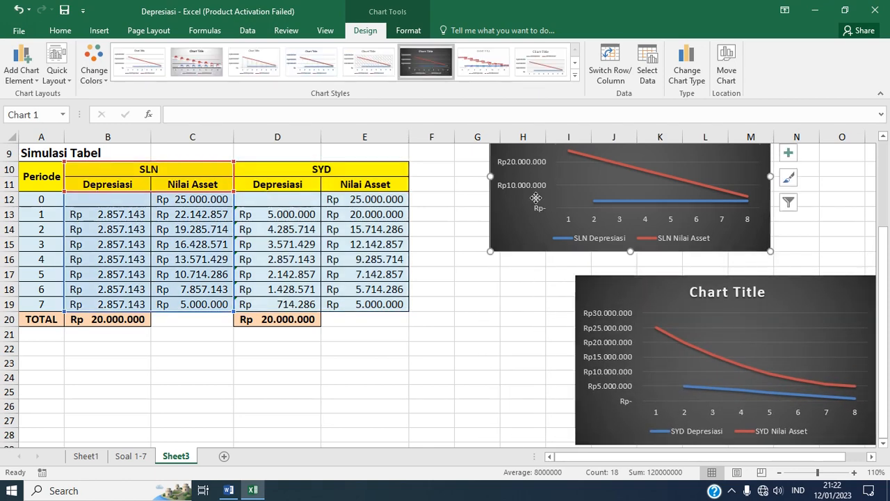
drag(536, 198, 632, 201)
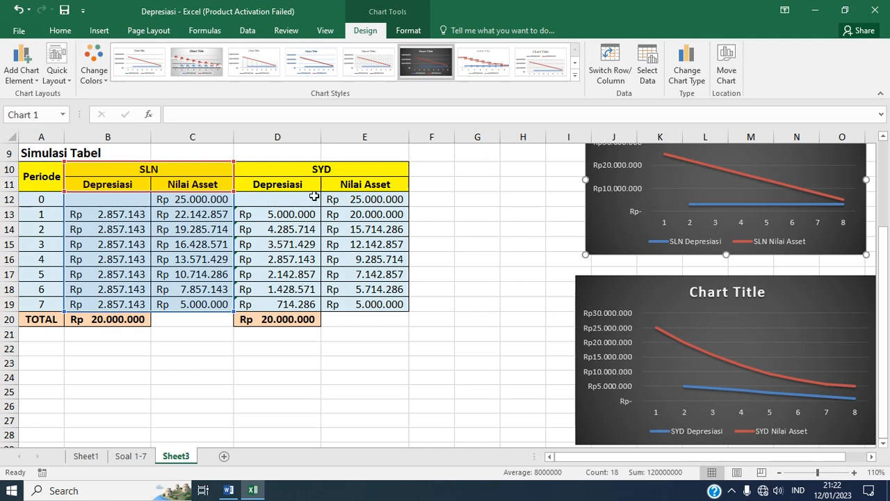
click(438, 217)
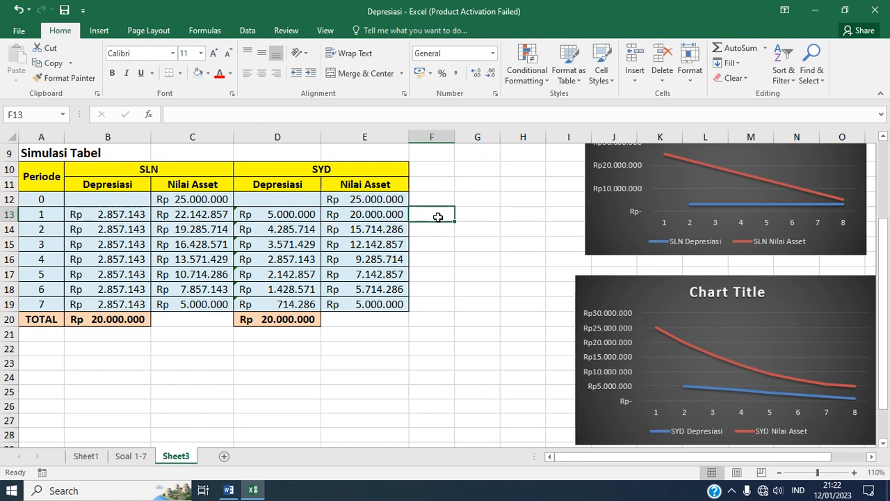
click(463, 215)
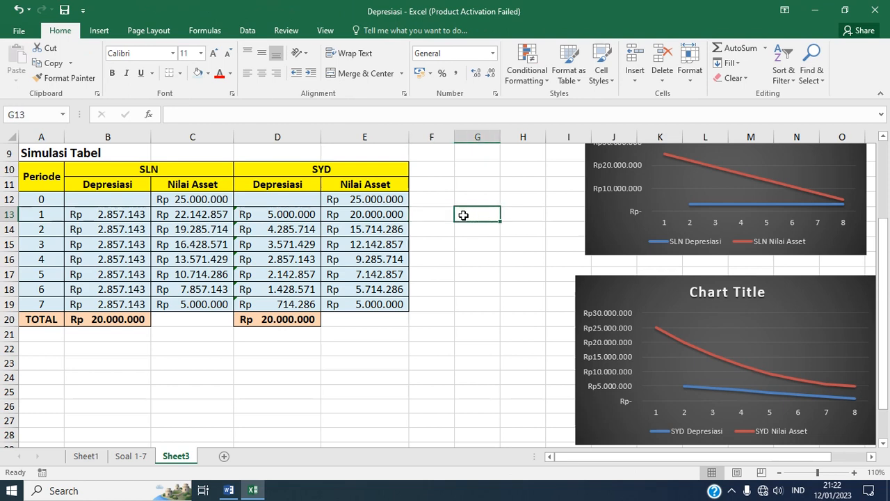
text(=)
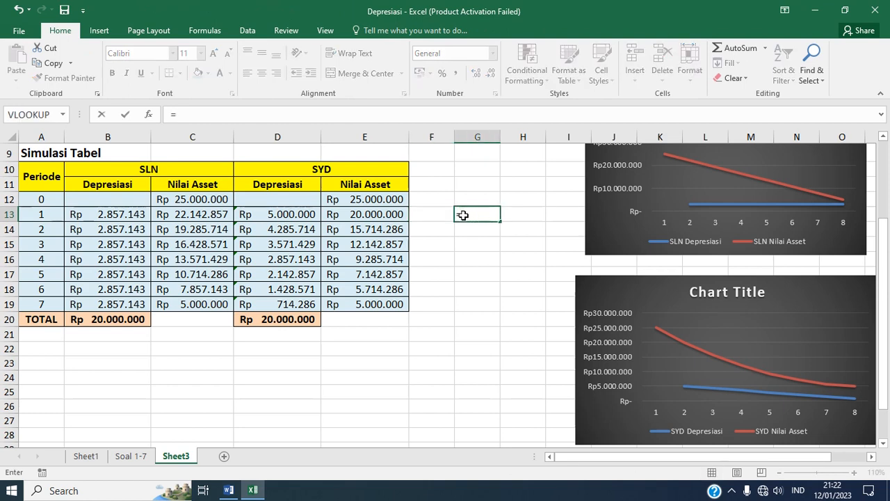
key(BackSpace)
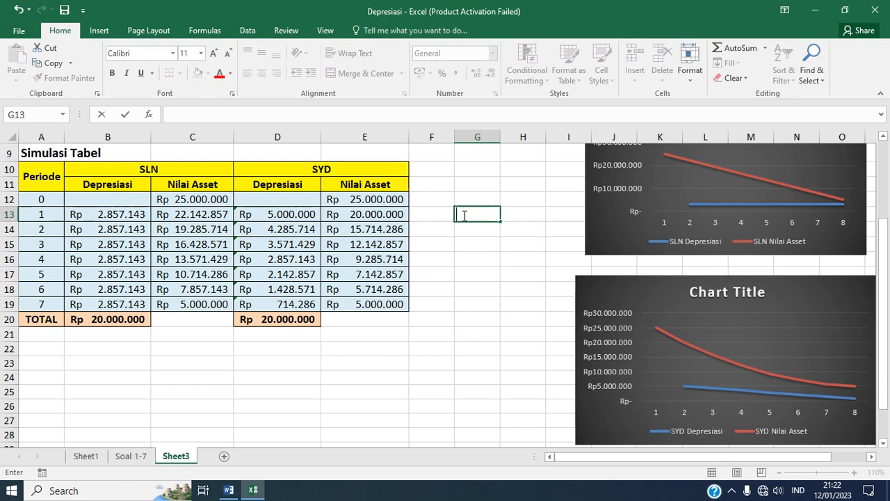
key(Return)
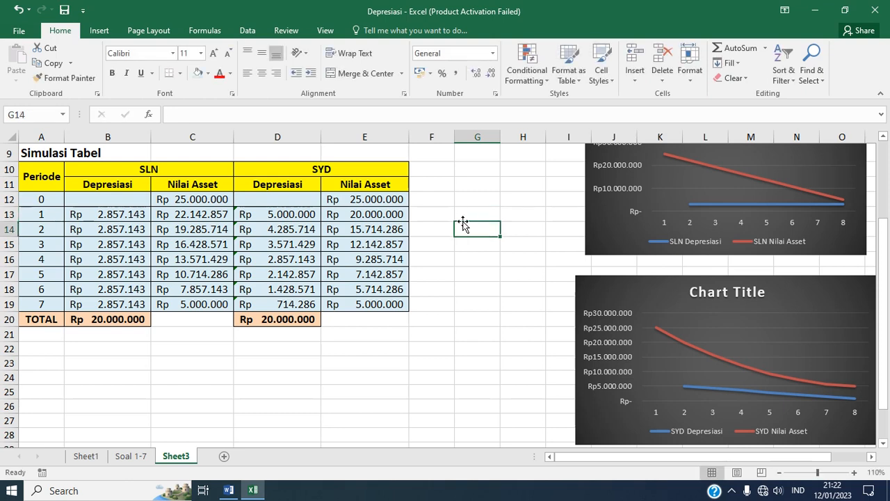
Step: Calculate the drop in SYD depreciation between periods 1 and 2 in G14 with =D13-D14, and widen column G
text(=)
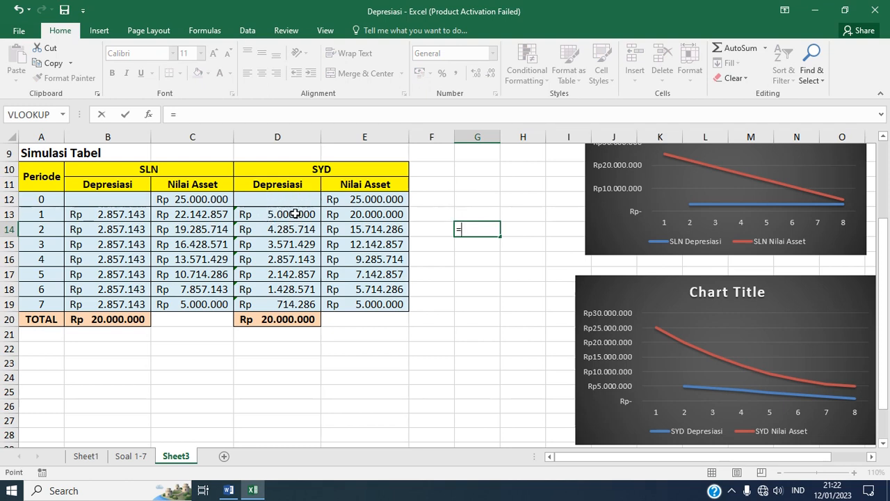
click(295, 214)
text(-)
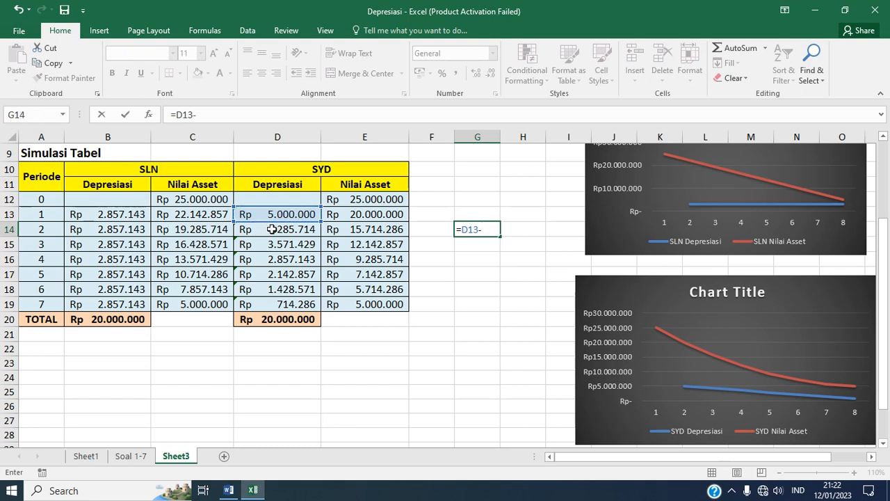
click(272, 229)
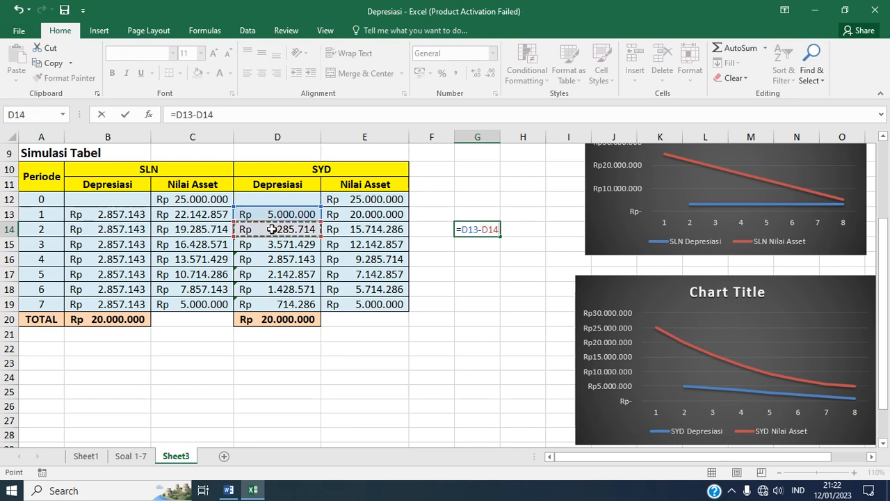
key(Return)
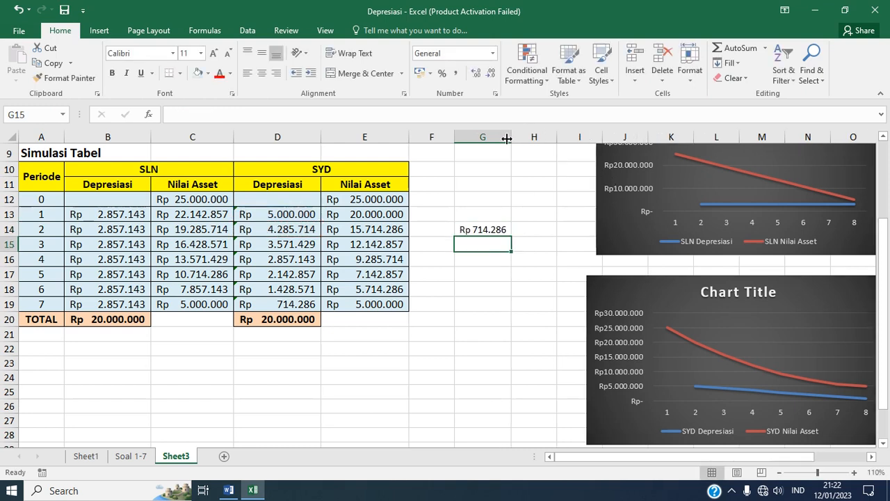
drag(510, 137, 518, 135)
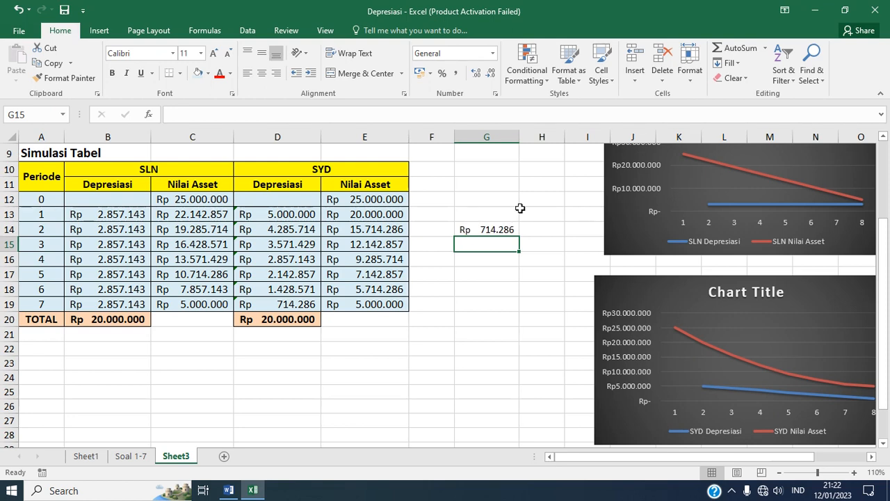
Step: Fill the difference formula in G14 down to G19 and compare it with the SYD depreciation in D14 and D15
click(477, 229)
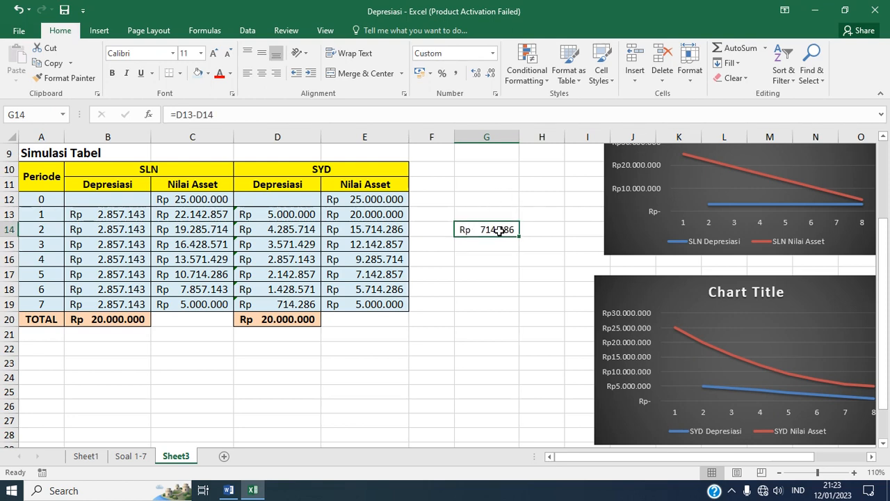
drag(521, 237, 515, 306)
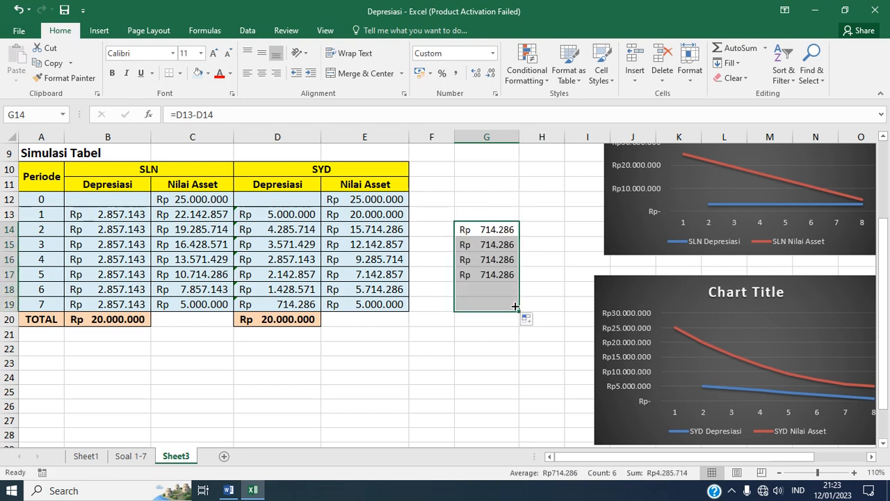
click(491, 233)
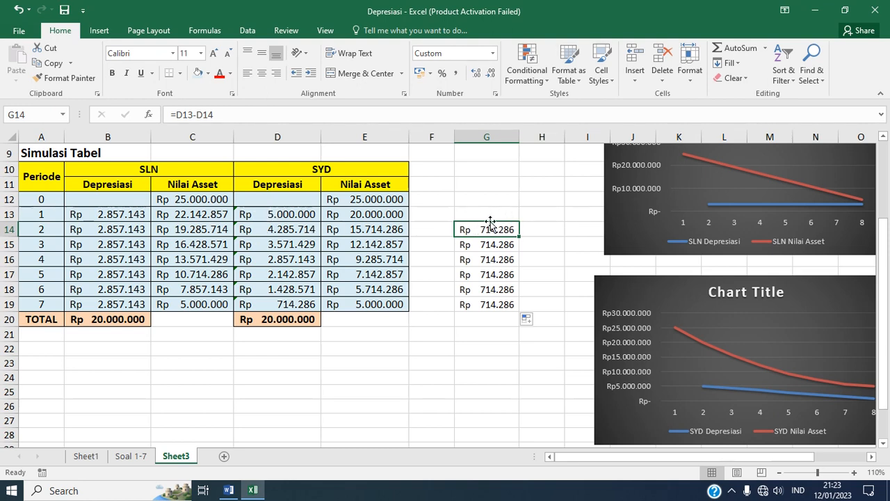
click(286, 231)
click(287, 242)
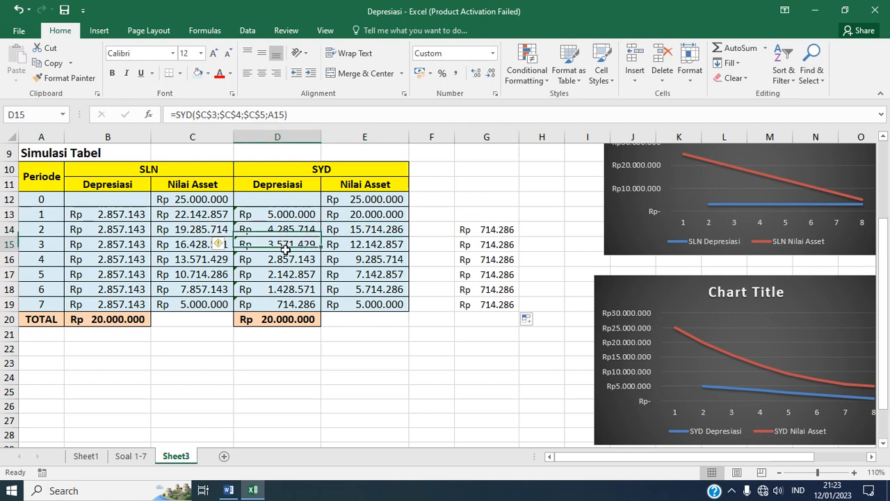